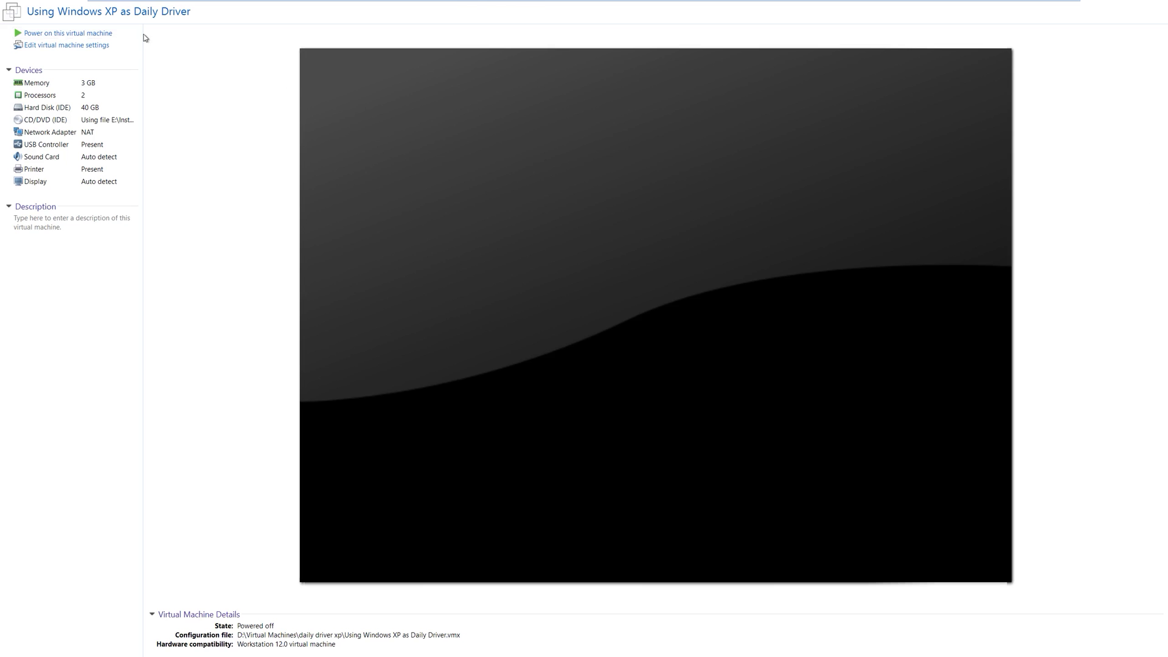
# - Power on the Windows XP virtual machine, answering 'I Copied It' to the moved-or-copied prompt
pyautogui.click(84, 37)
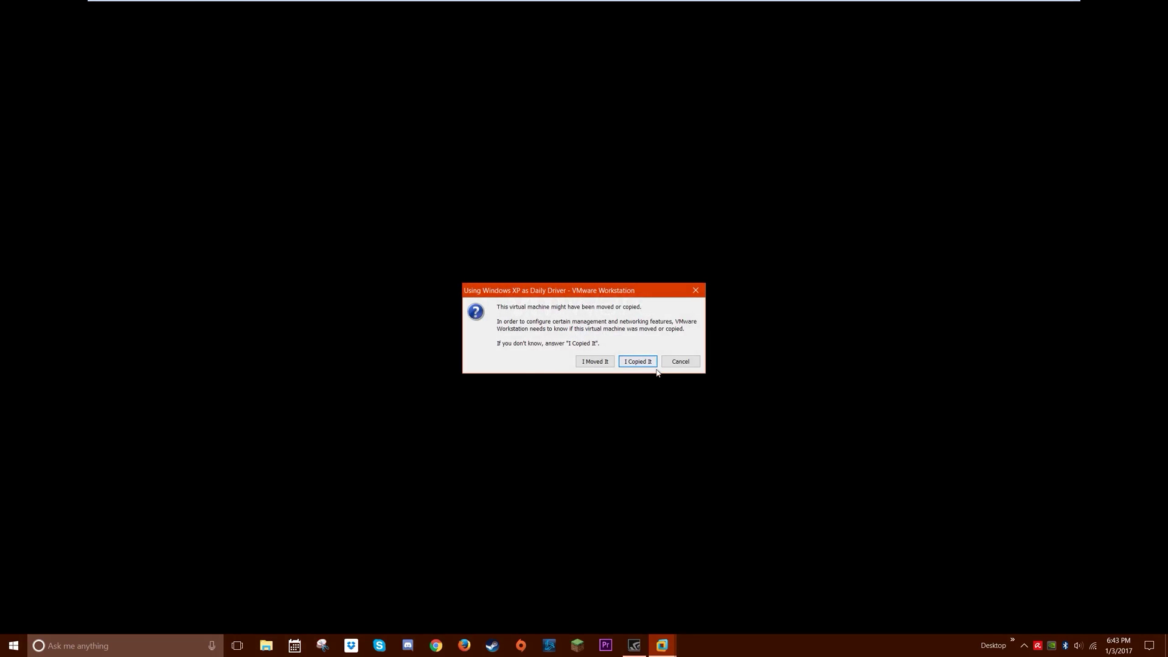
pyautogui.click(632, 360)
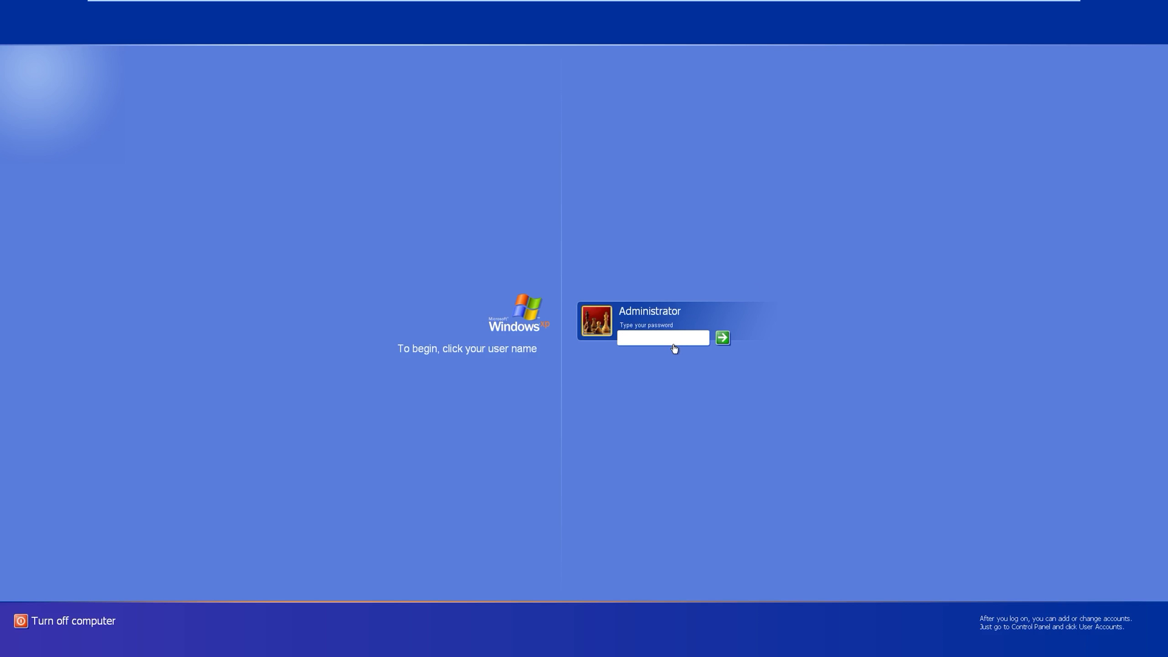
# - Log on as Administrator with the account password and close the Hotspot Shield window
pyautogui.write('*************')
pyautogui.press('Return')
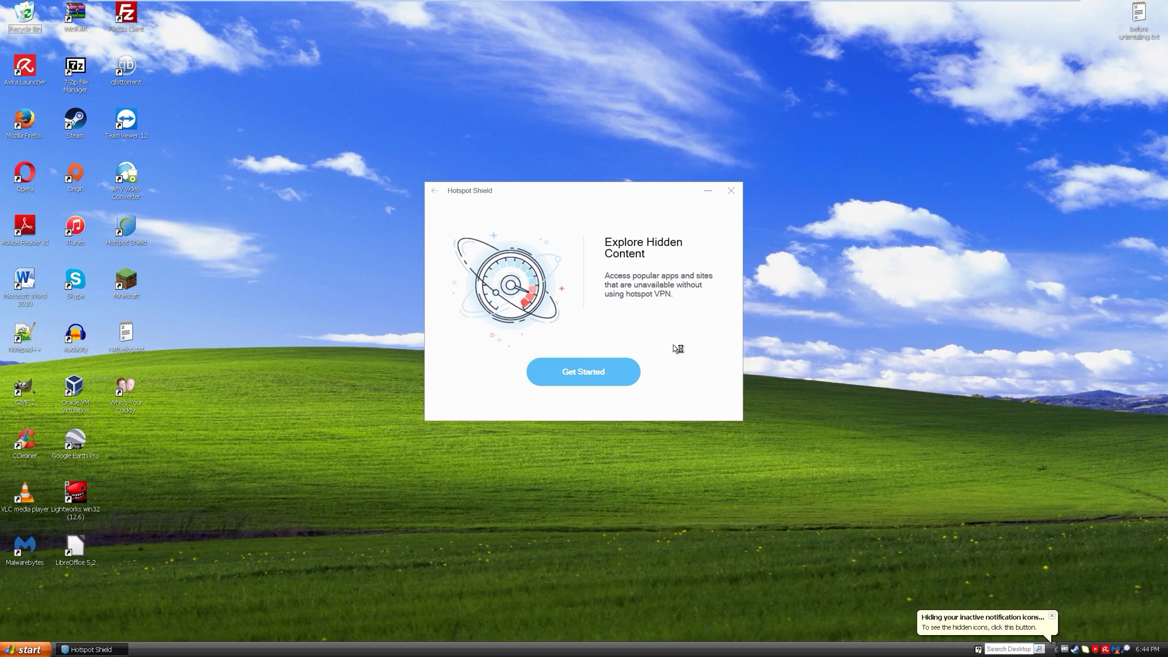
pyautogui.click(730, 190)
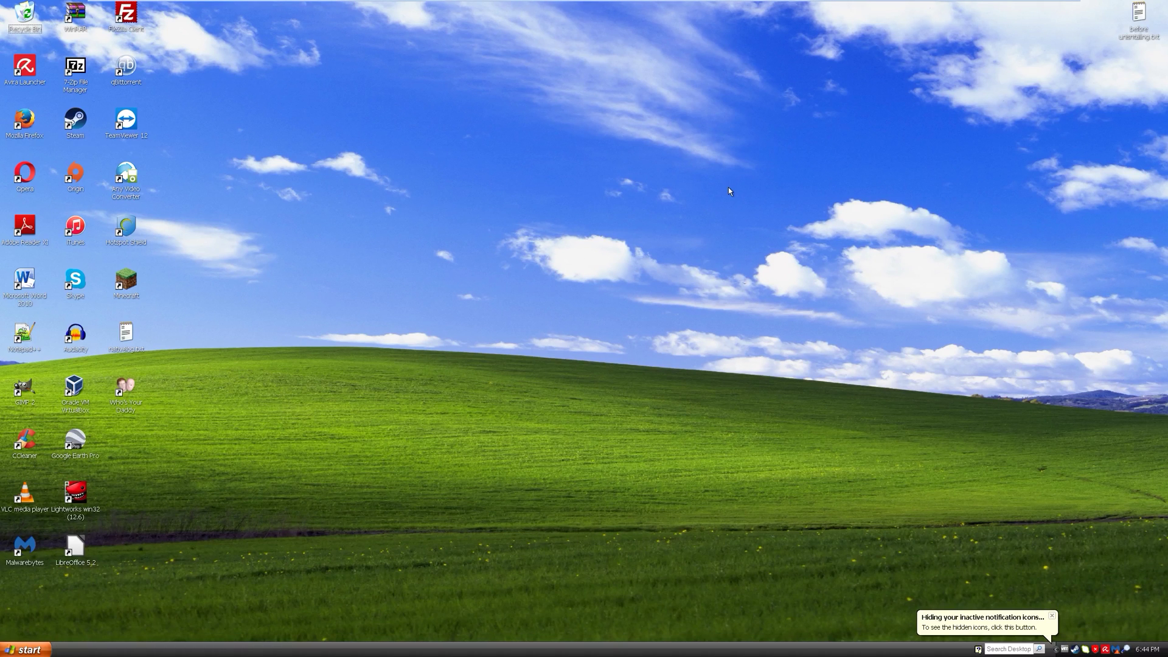
# - Open and dismiss the Start menu, then reopen it to browse the installed programs
pyautogui.click(27, 649)
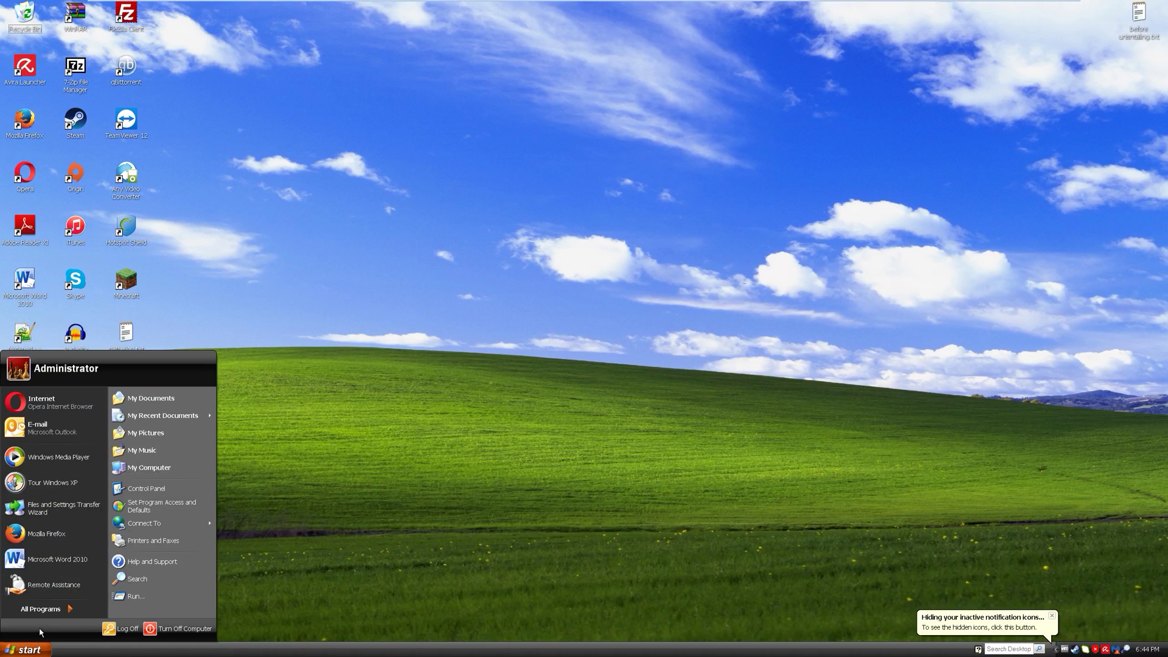
pyautogui.click(623, 515)
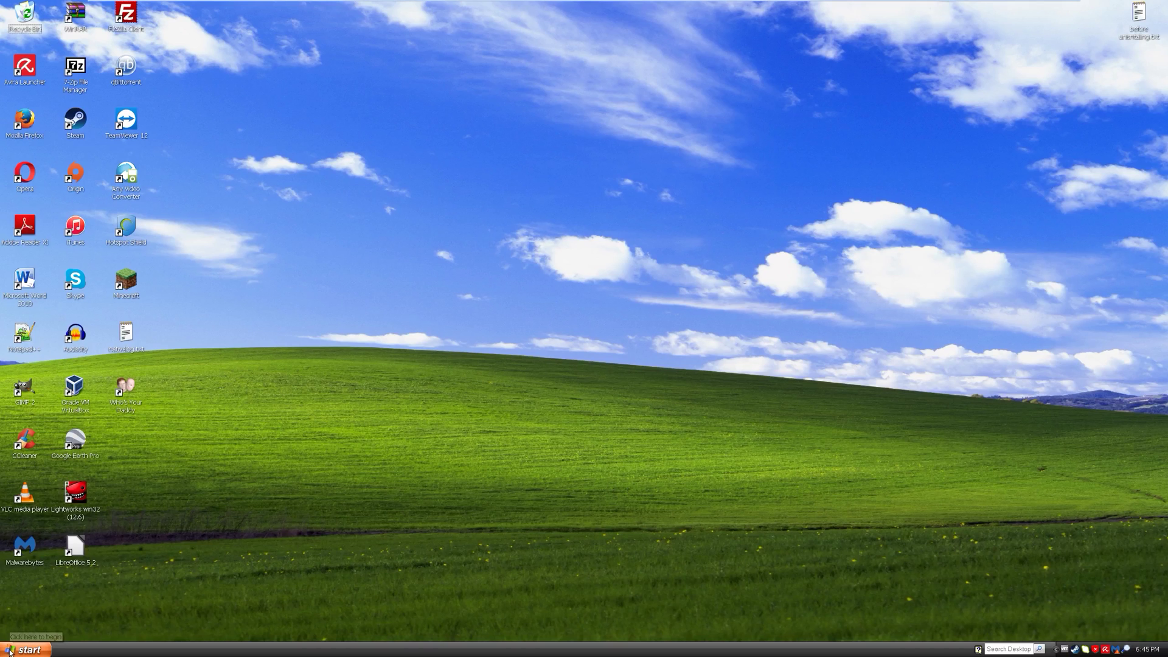
pyautogui.click(27, 650)
pyautogui.moveTo(43, 615)
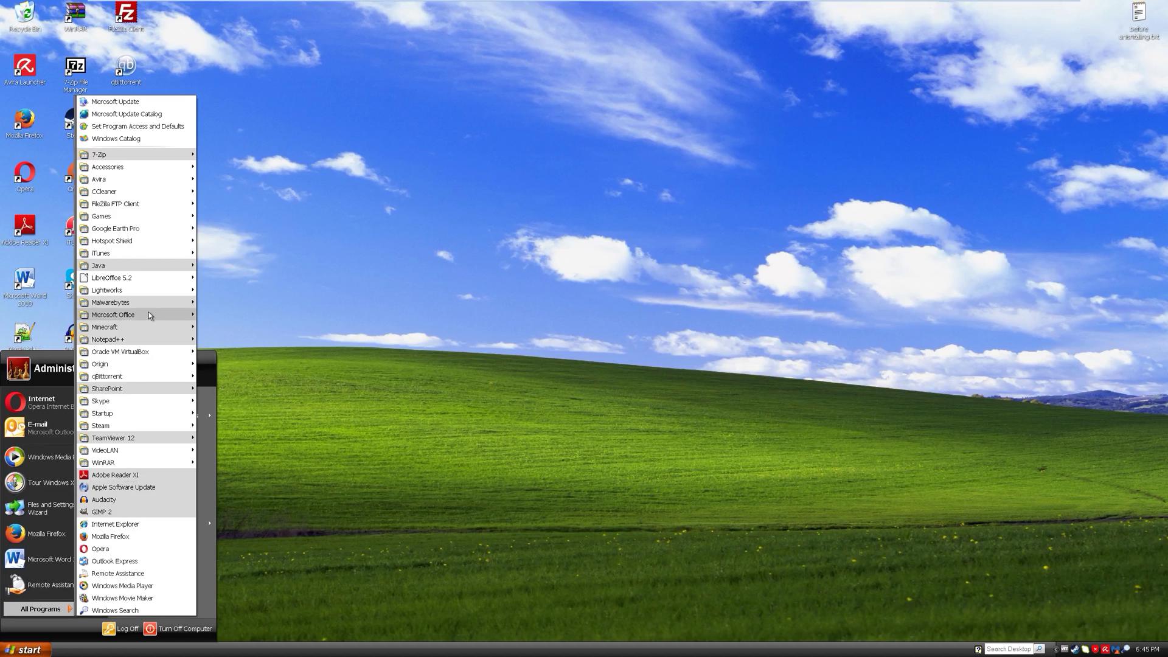
pyautogui.moveTo(149, 315)
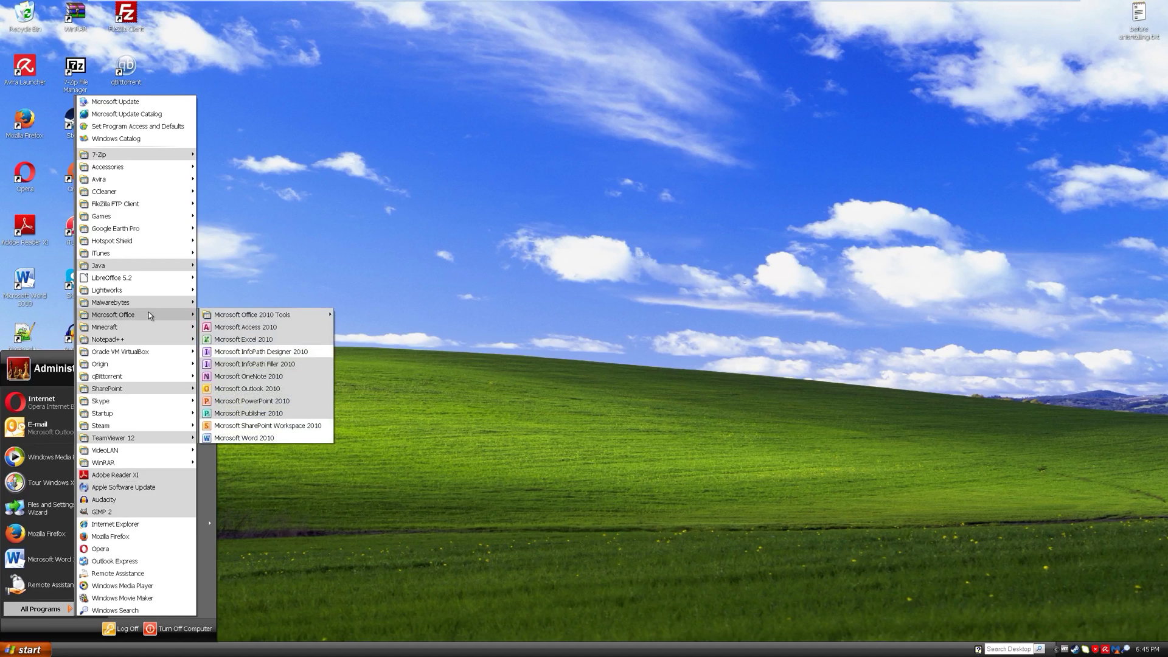
pyautogui.click(266, 439)
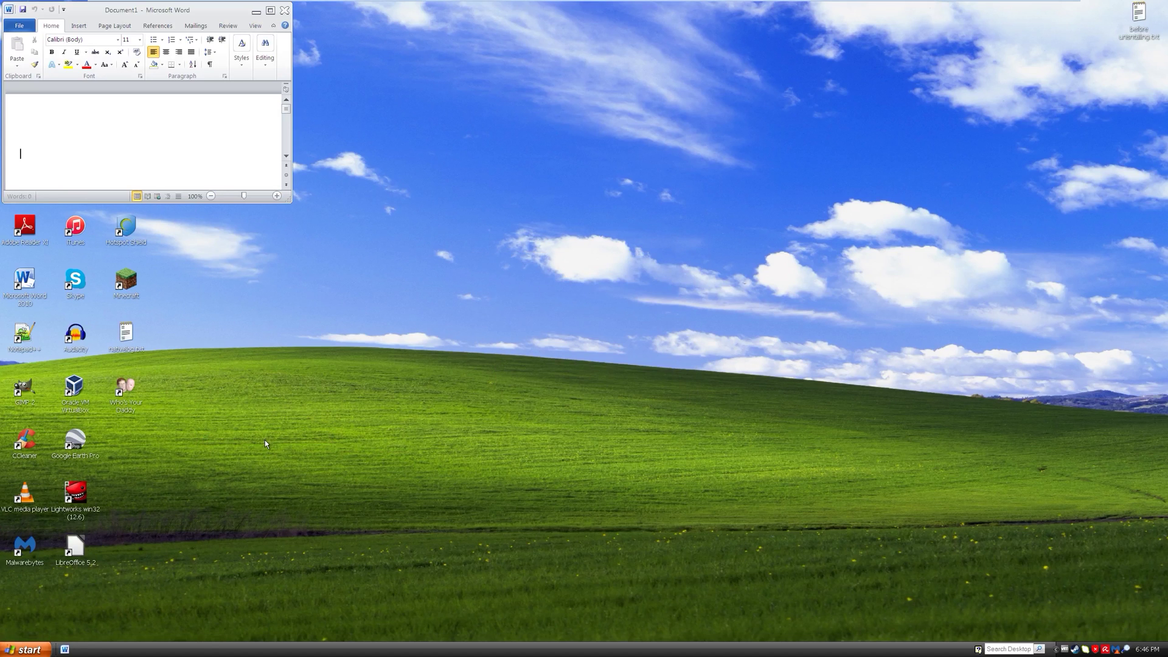
pyautogui.click(271, 10)
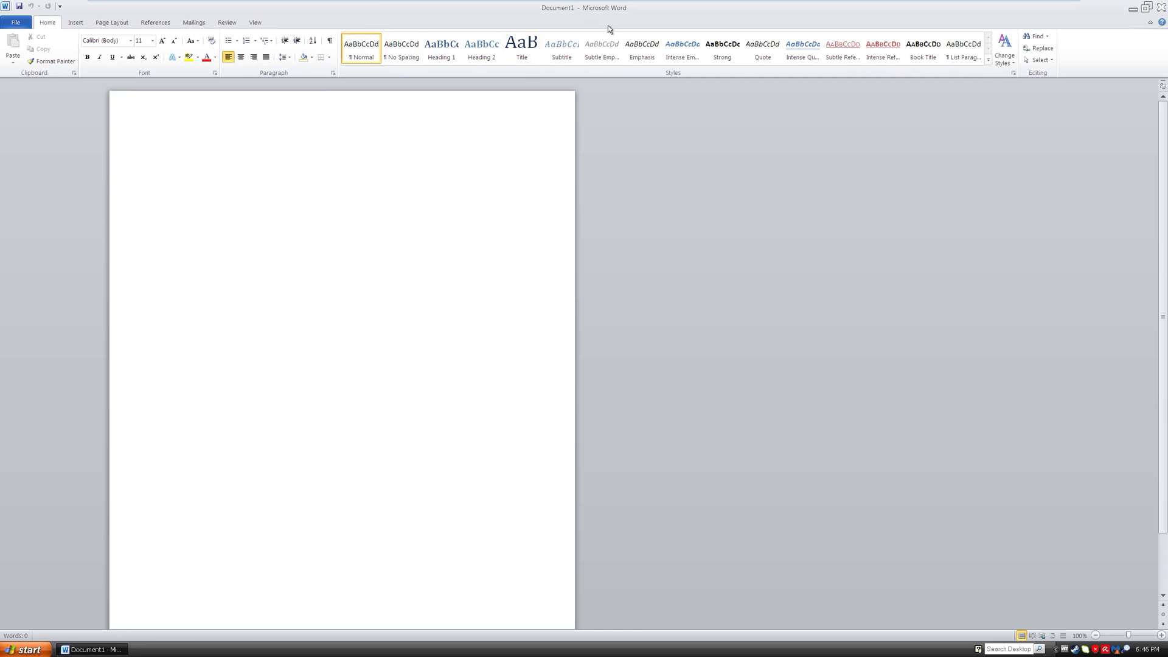
pyautogui.click(1161, 7)
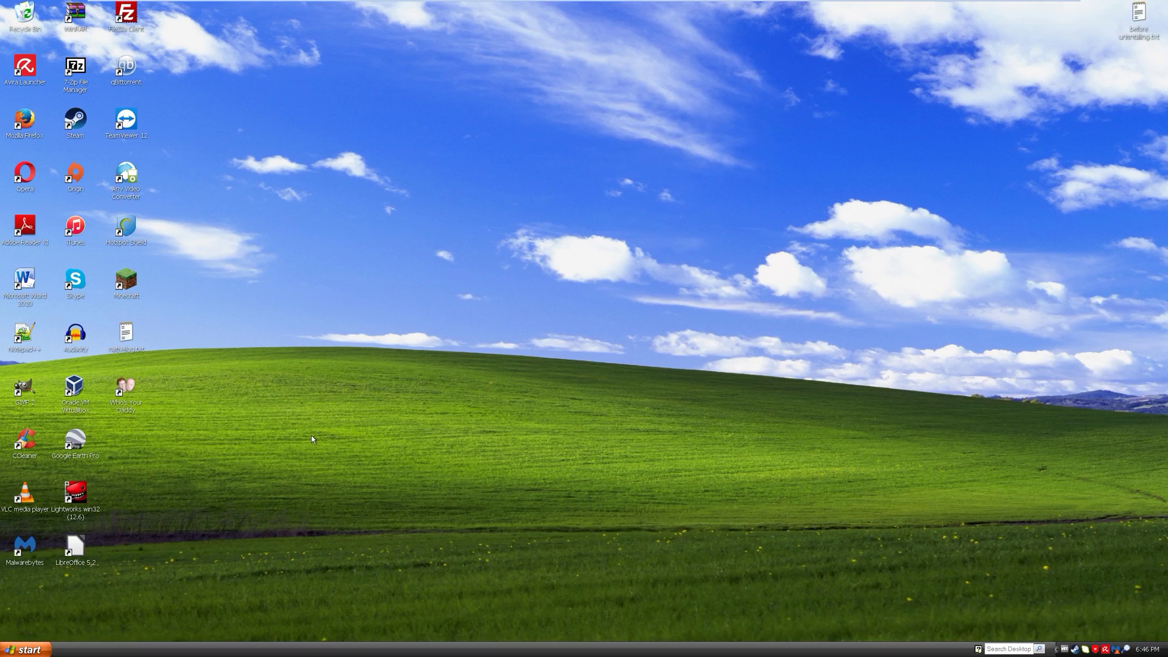
# - Launch Mozilla Firefox from its desktop shortcut
pyautogui.click(25, 649)
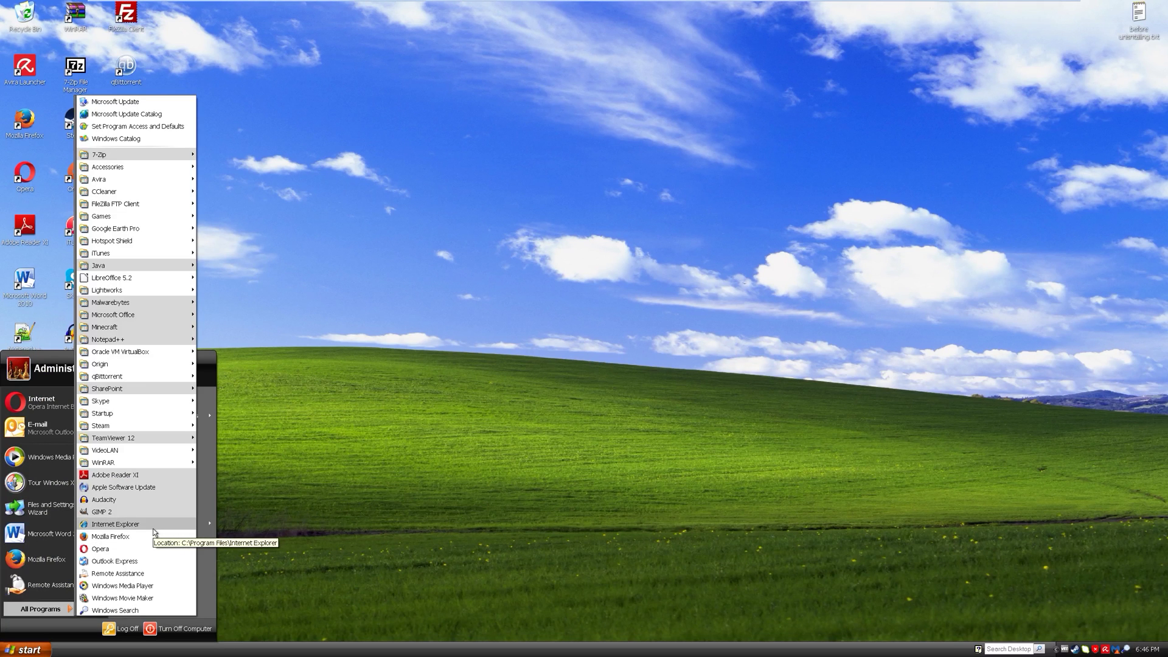
pyautogui.click(331, 499)
pyautogui.click(23, 134)
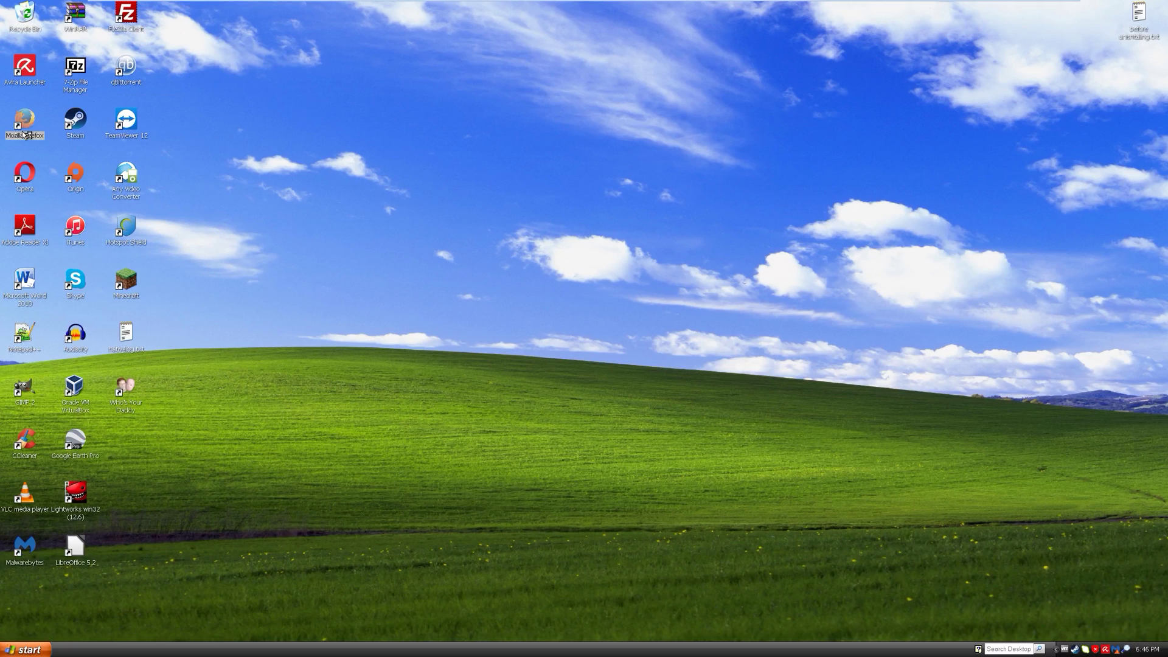
pyautogui.doubleClick(25, 138)
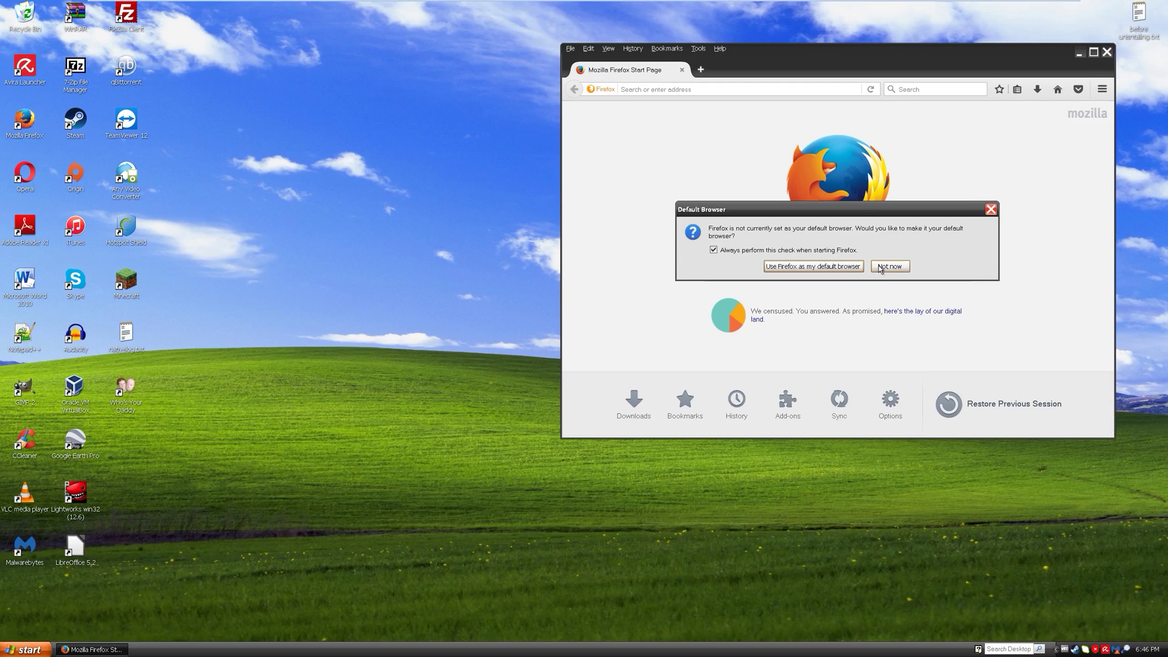
# - Decline making Firefox the default browser, centre its window, then close it and start Opera
pyautogui.click(898, 267)
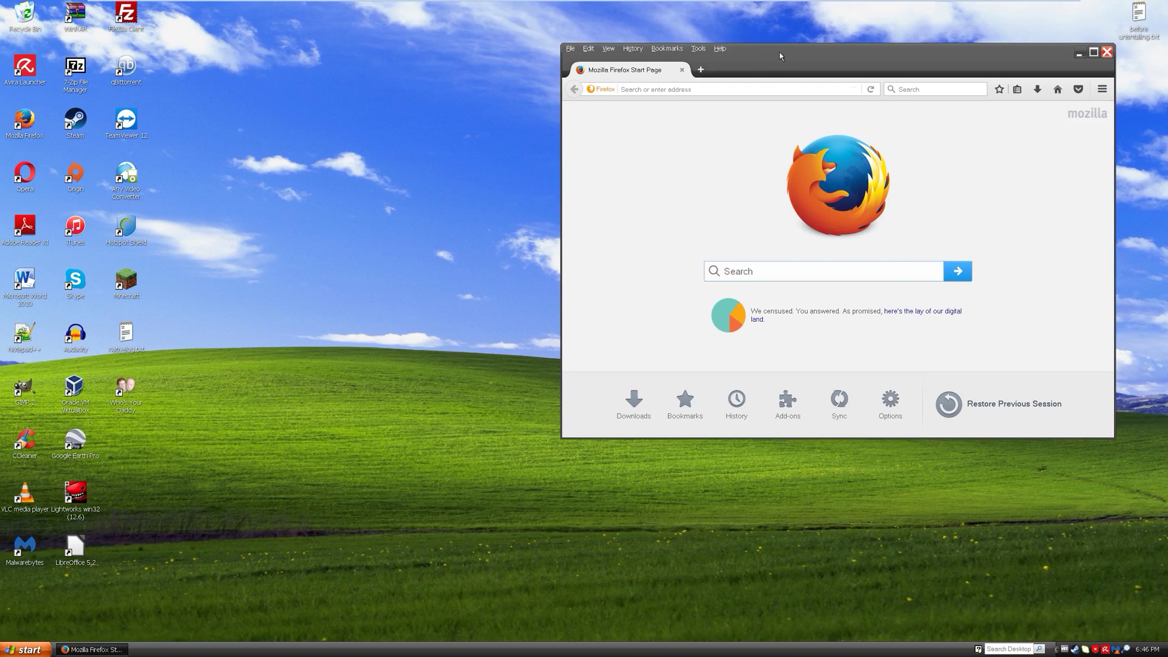
pyautogui.moveTo(779, 52); pyautogui.dragTo(584, 90)
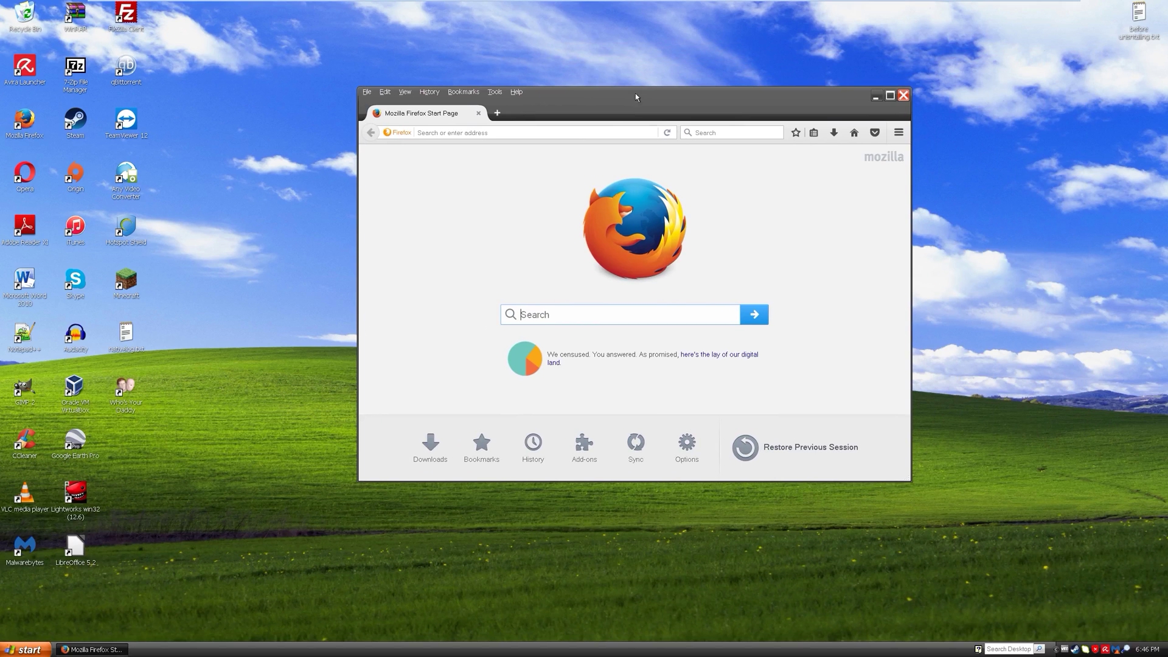
pyautogui.click(903, 96)
pyautogui.doubleClick(25, 173)
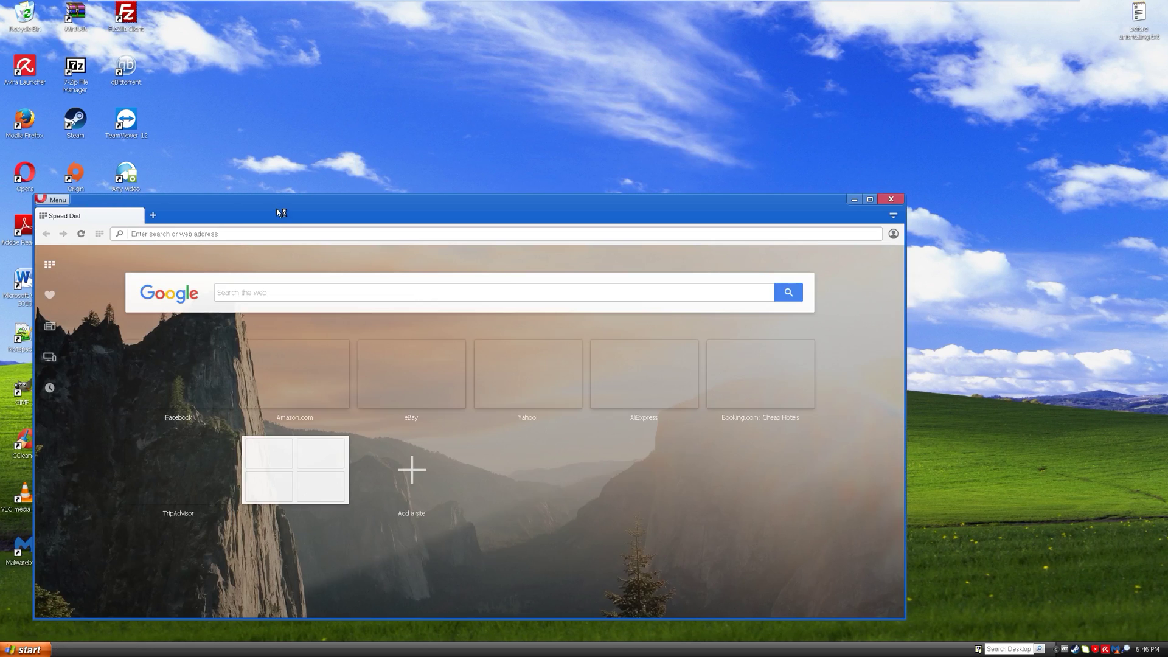
# - Reposition the Opera window with several small drags, then close Opera
pyautogui.moveTo(280, 212); pyautogui.dragTo(408, 102)
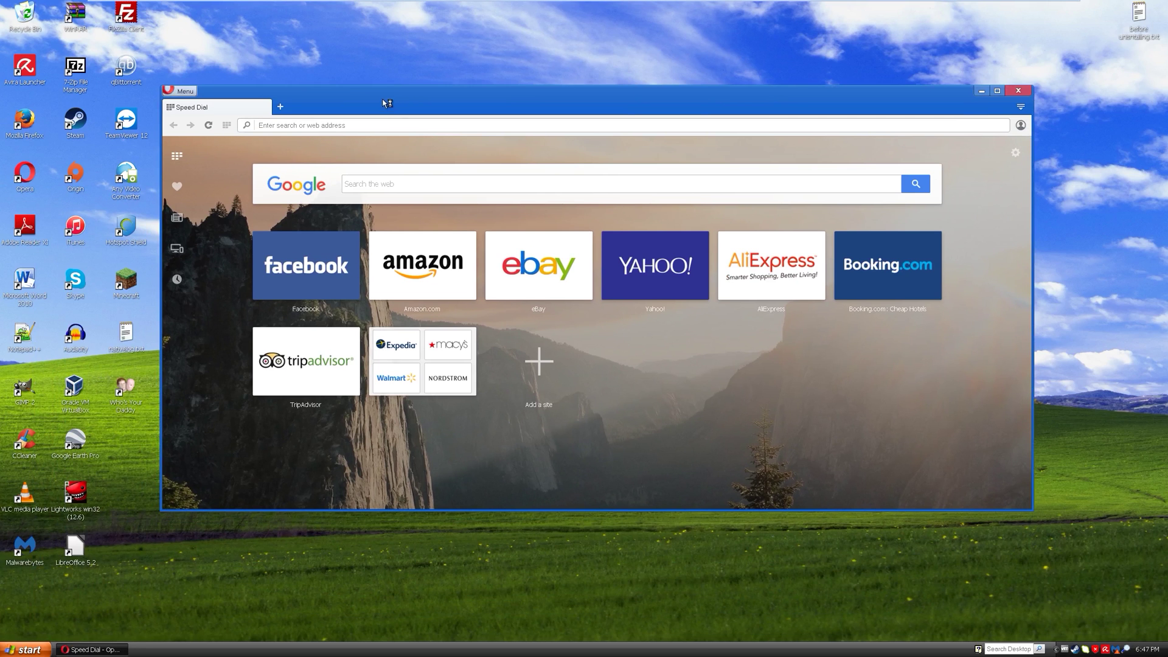
pyautogui.moveTo(405, 99); pyautogui.dragTo(418, 94)
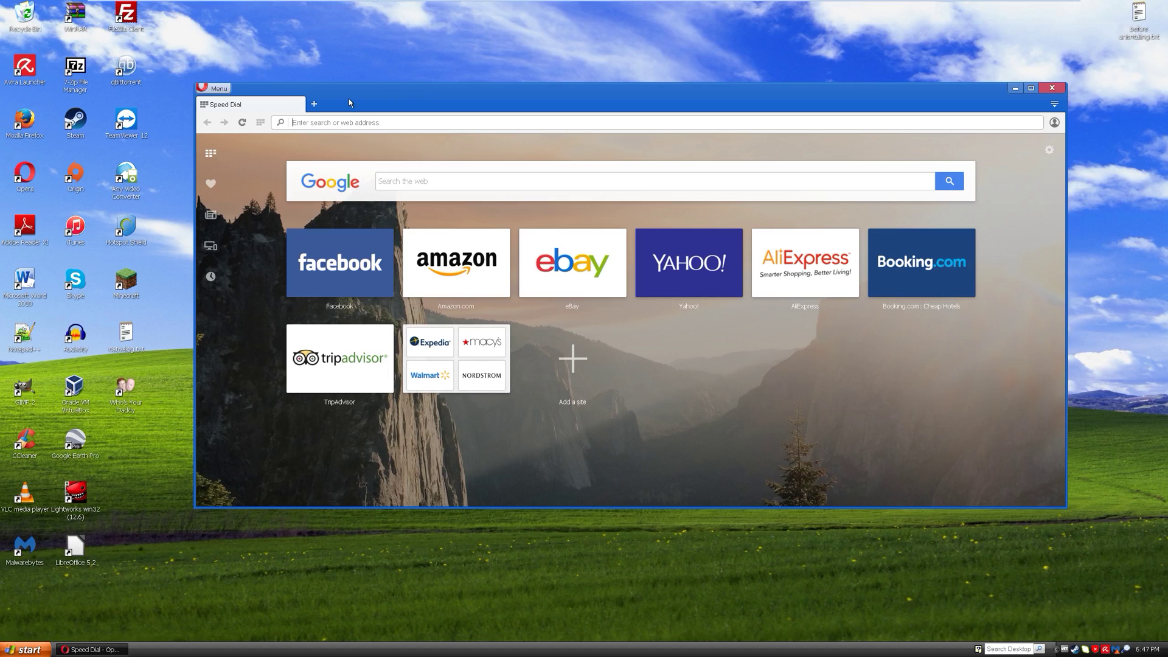
pyautogui.moveTo(349, 99); pyautogui.dragTo(365, 110)
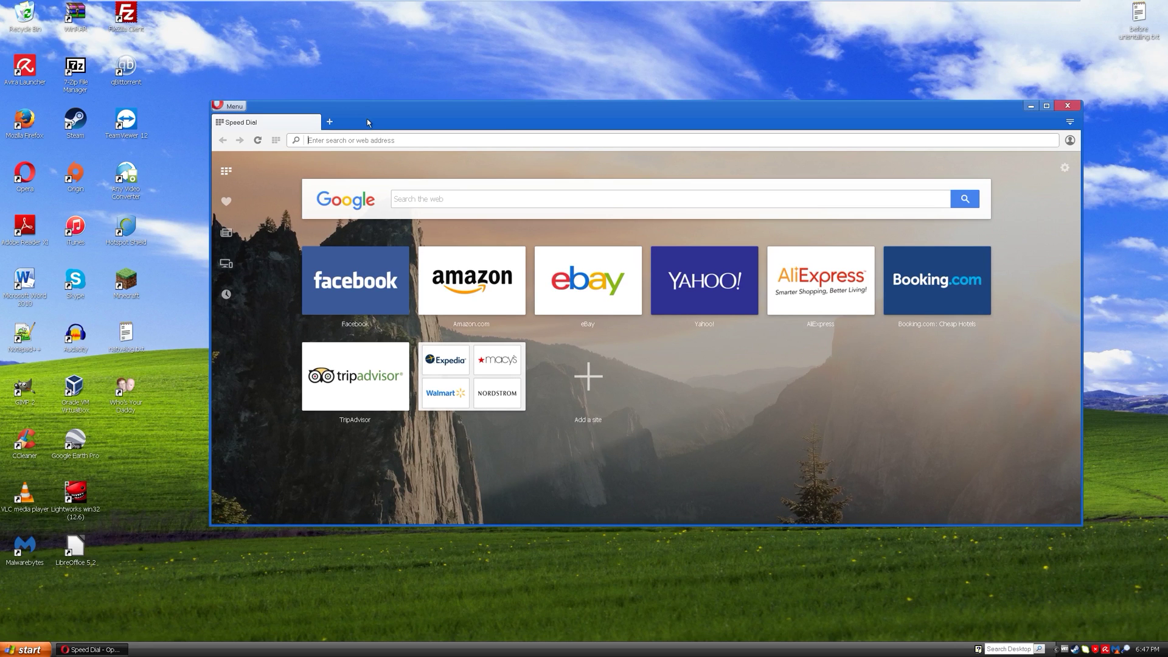
pyautogui.moveTo(367, 119); pyautogui.dragTo(338, 113)
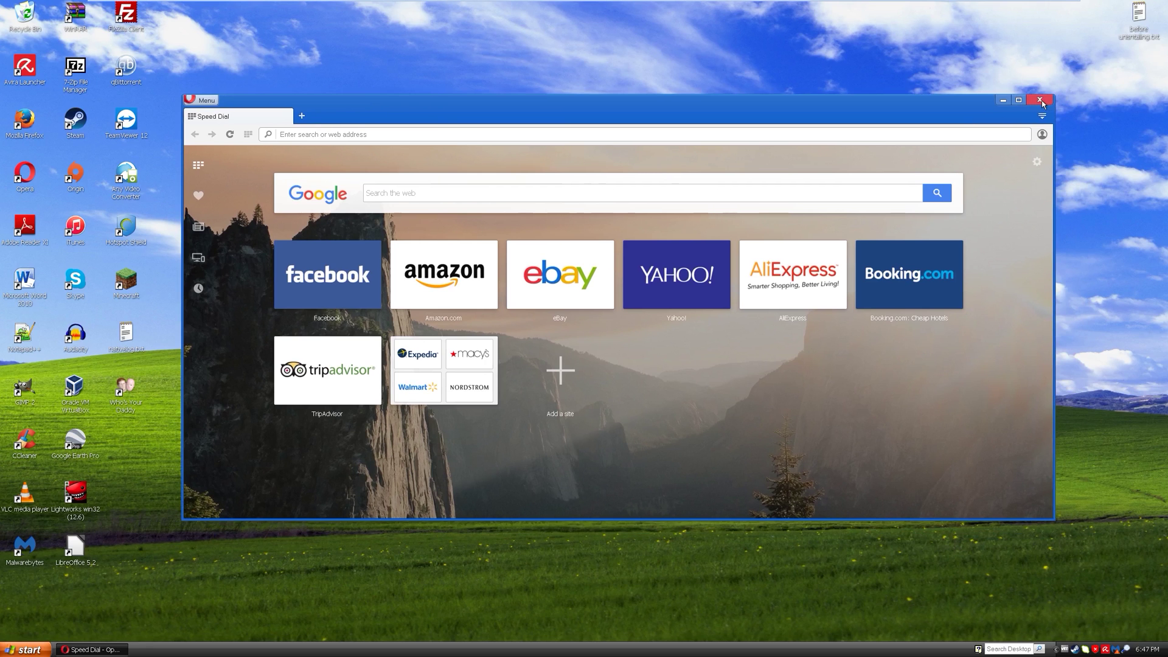
pyautogui.moveTo(434, 104); pyautogui.dragTo(454, 90)
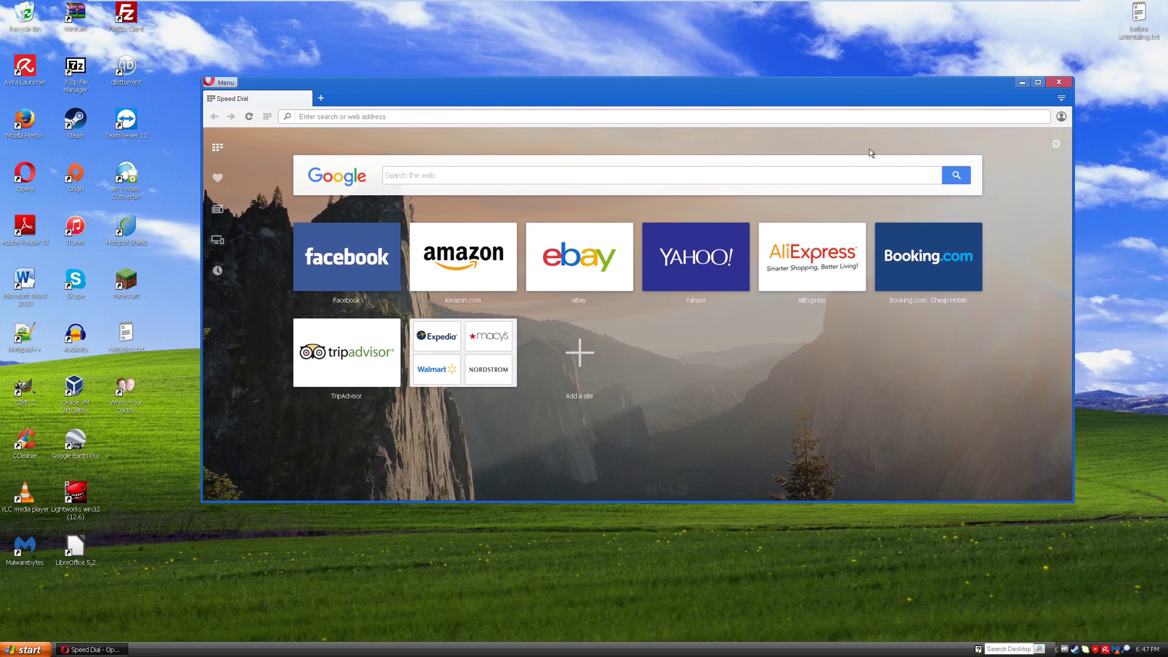
pyautogui.click(1059, 85)
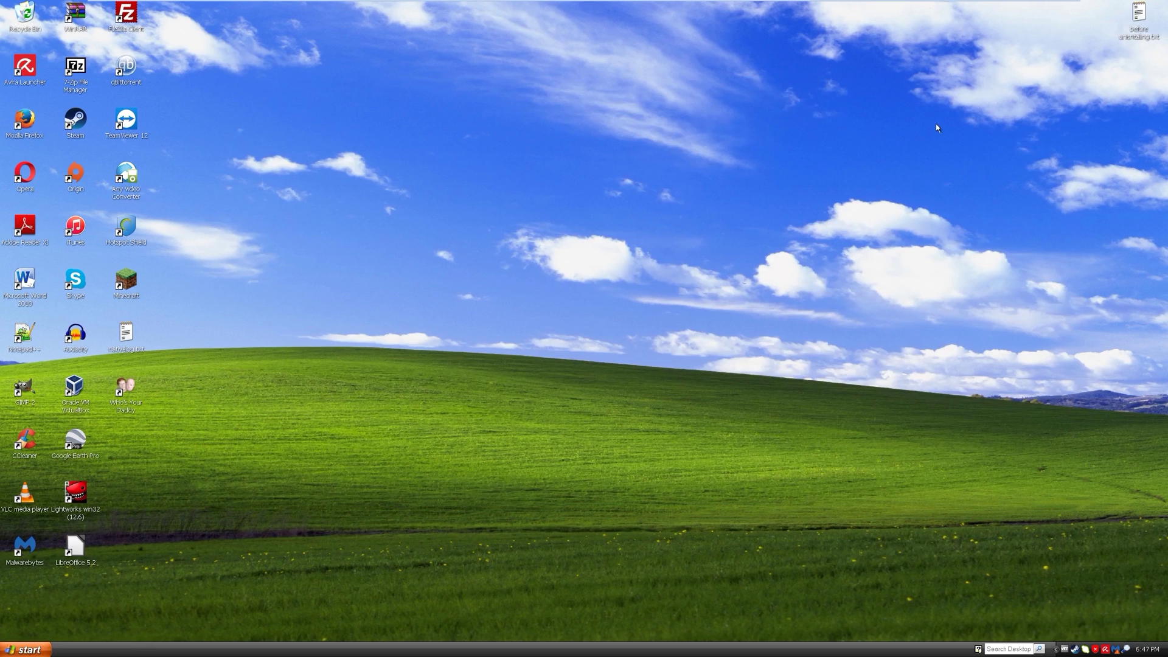
pyautogui.rightClick(1106, 651)
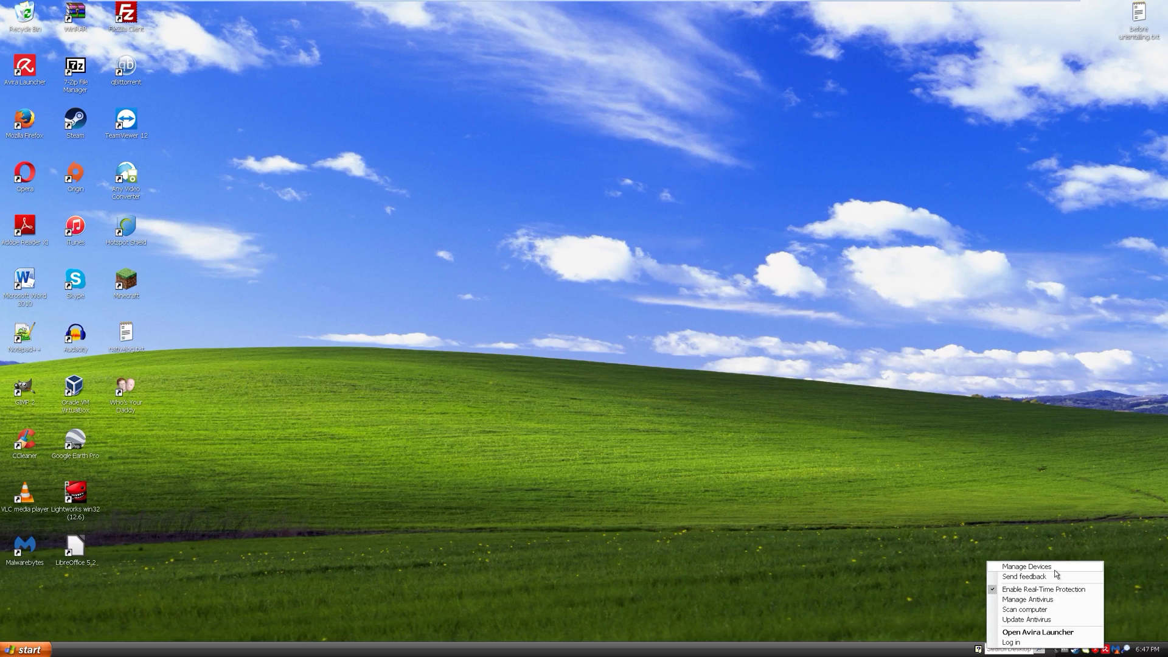
pyautogui.click(1062, 632)
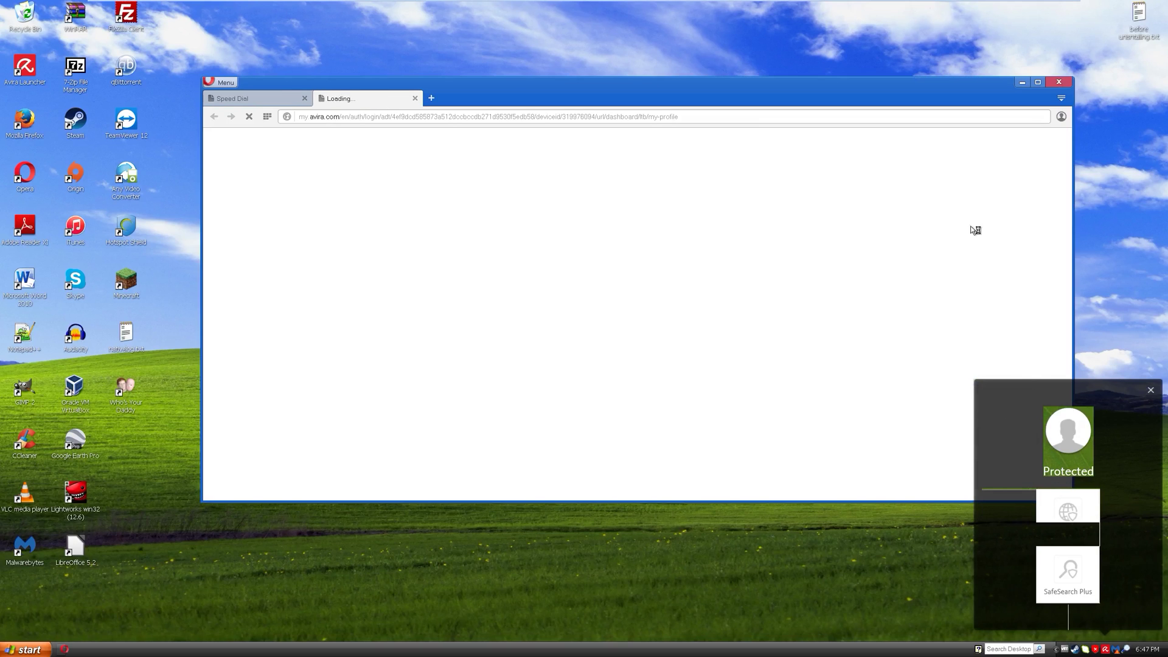
pyautogui.click(1059, 82)
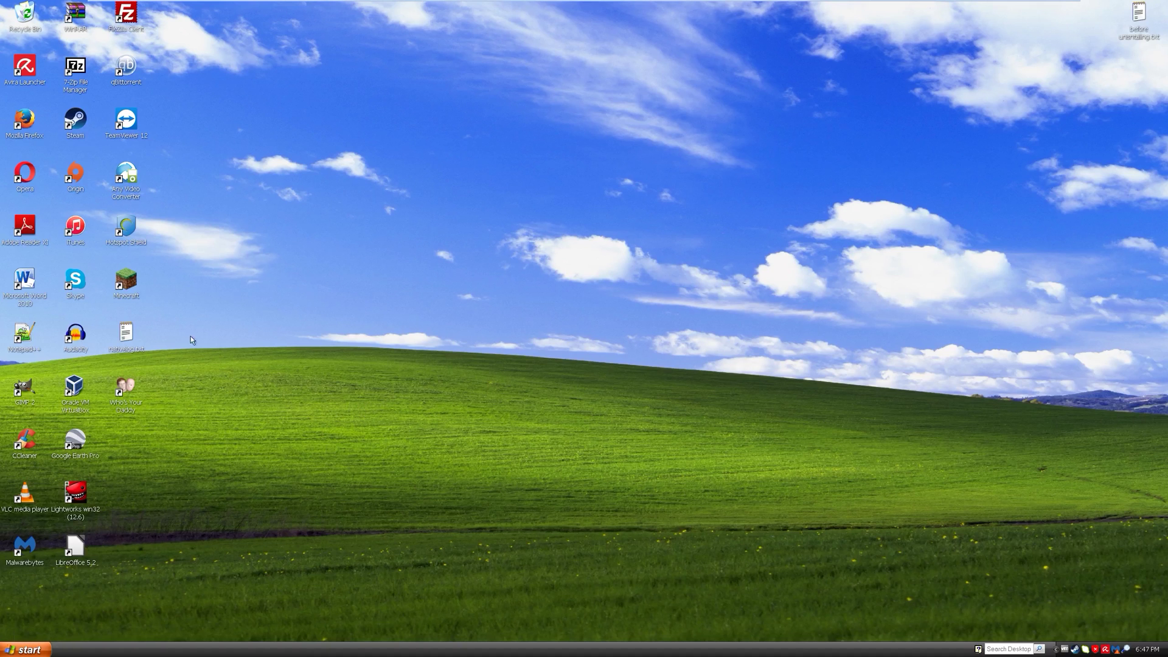
# - Launch Adobe Reader XI, check its help options, shift the window left, close it, and start GIMP
pyautogui.doubleClick(17, 231)
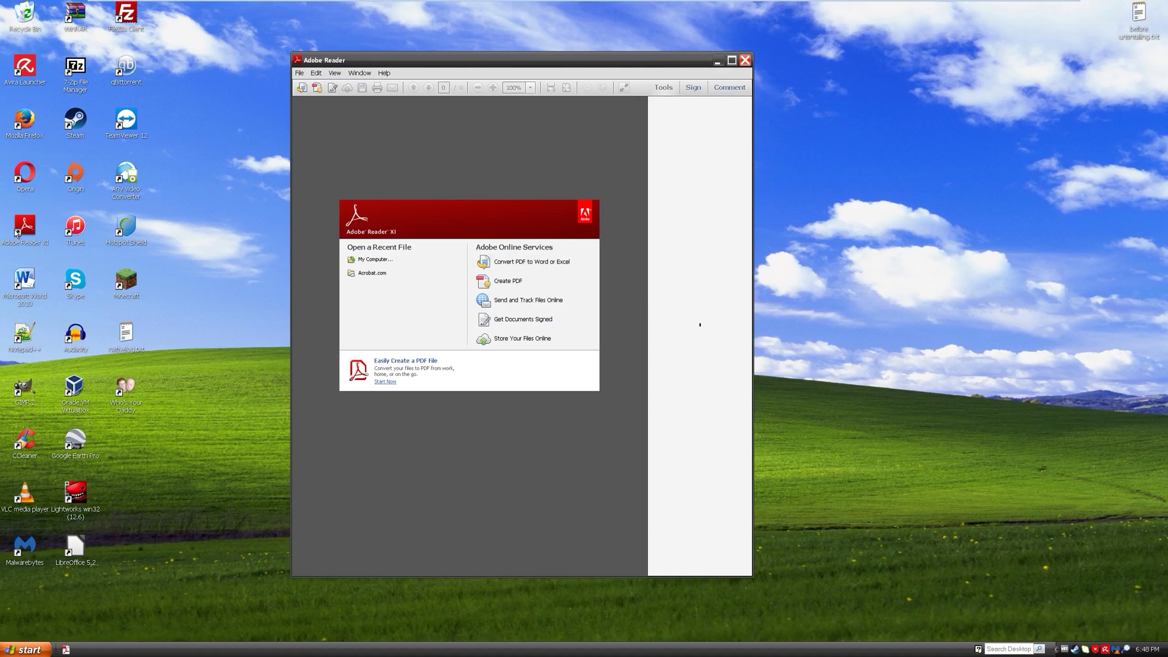
pyautogui.click(384, 73)
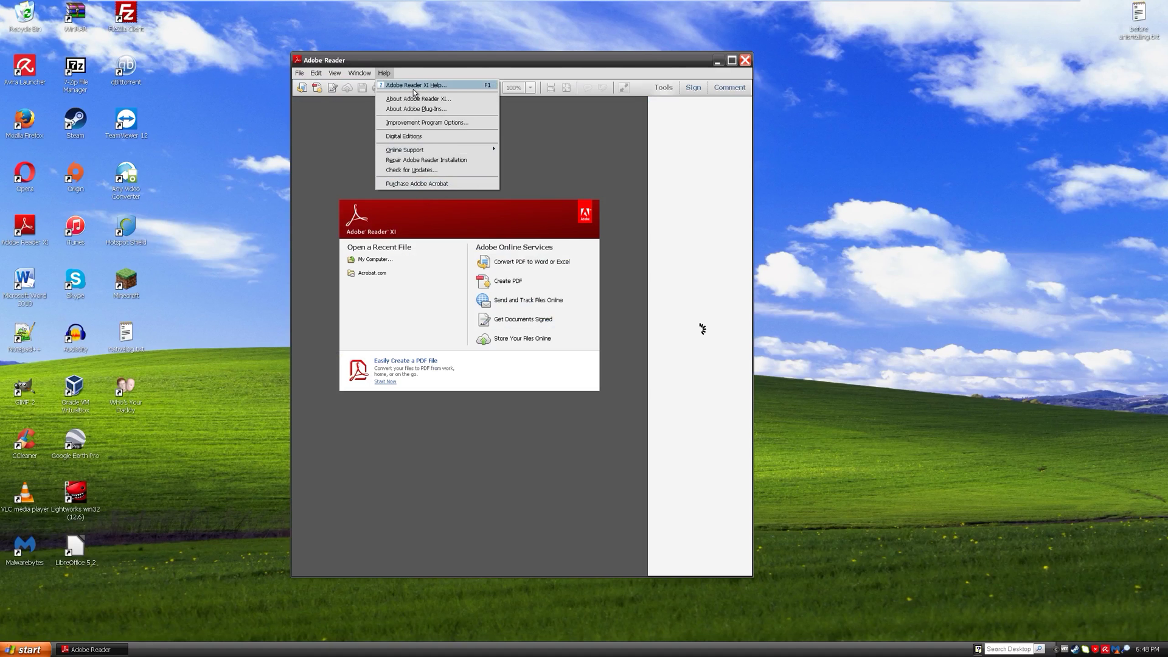
pyautogui.moveTo(536, 63); pyautogui.dragTo(534, 63)
pyautogui.moveTo(731, 67); pyautogui.dragTo(694, 71)
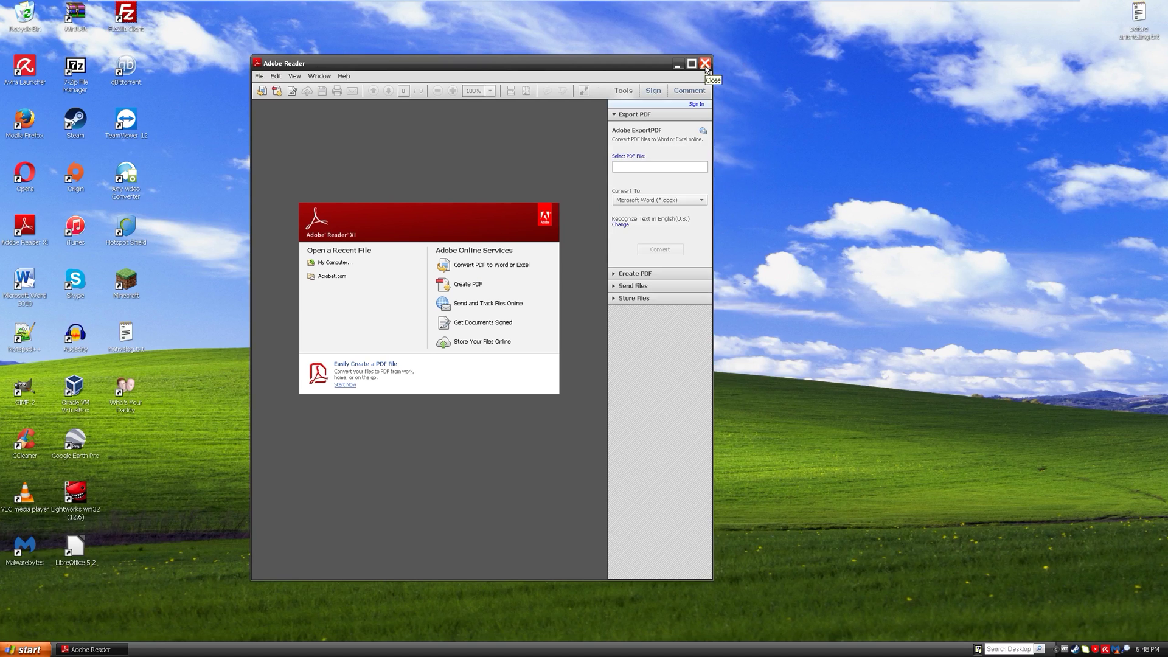
pyautogui.click(706, 64)
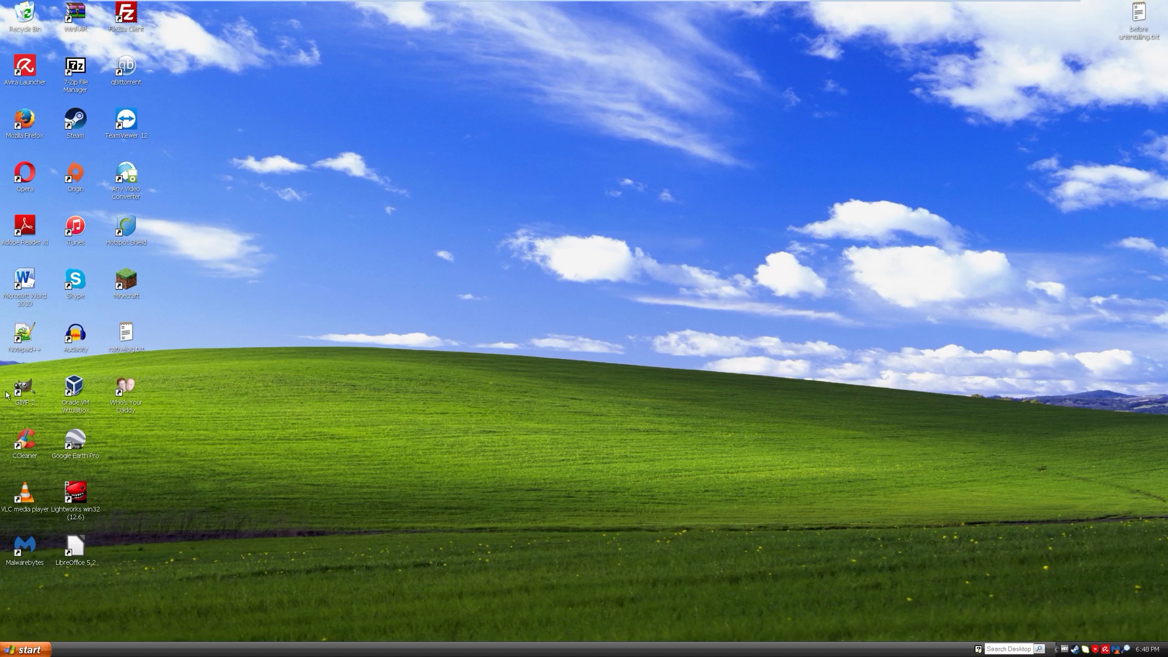
pyautogui.click(27, 389)
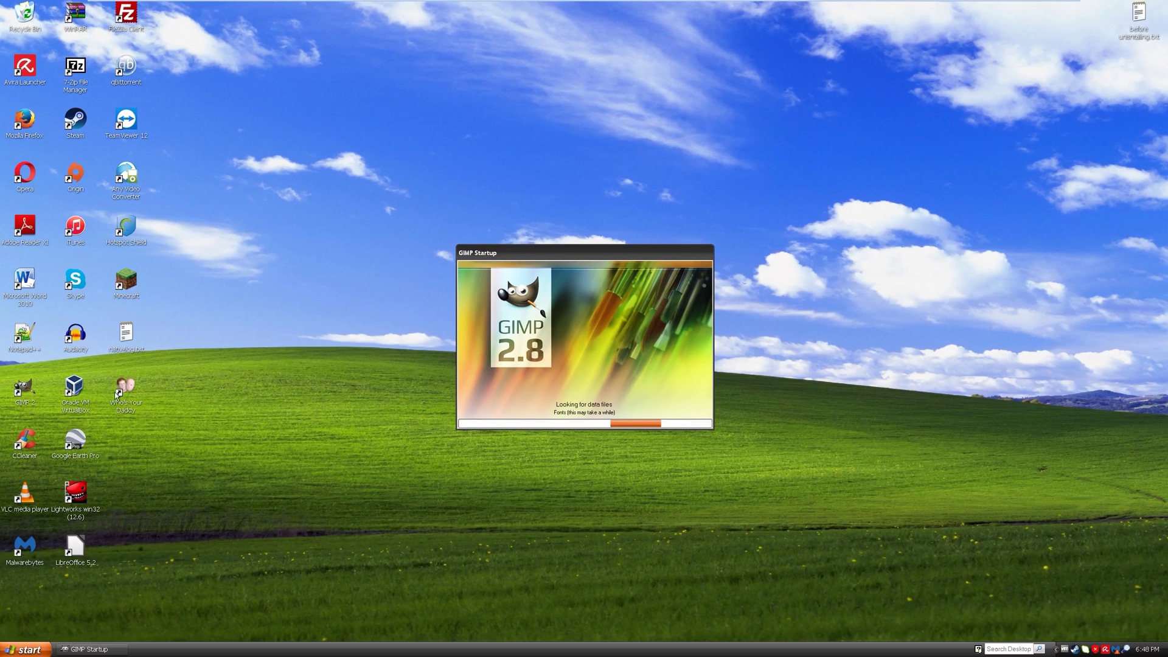
# - Launch Audacity and move GIMP's loading splash to the top-right corner
pyautogui.doubleClick(83, 339)
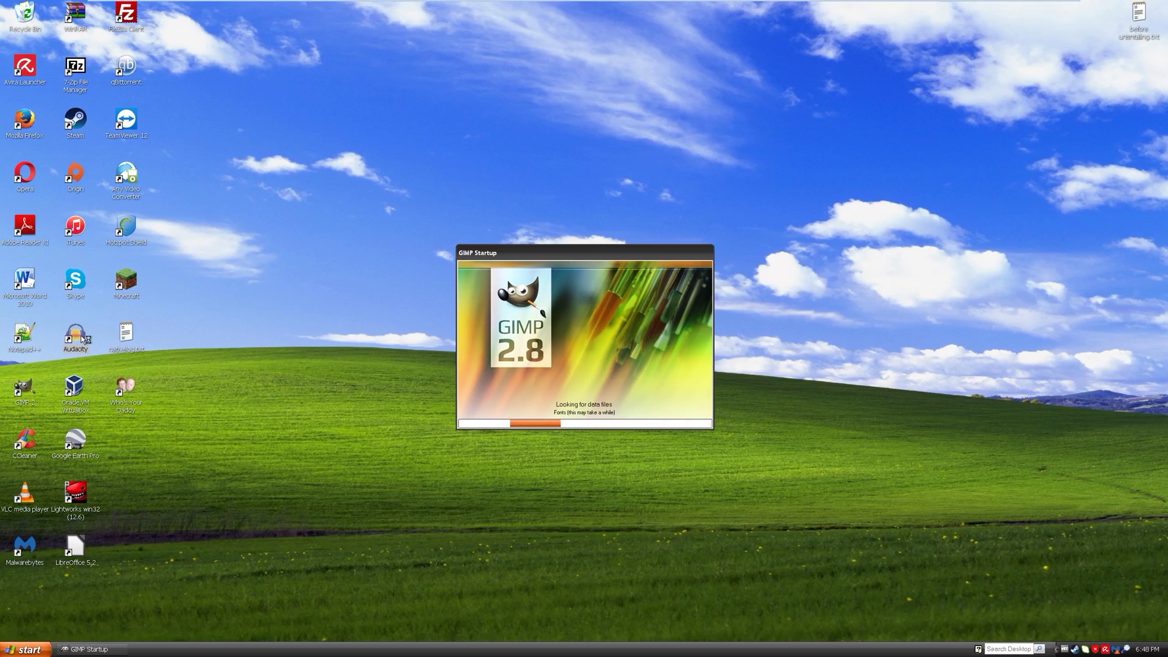
pyautogui.moveTo(506, 257); pyautogui.dragTo(834, 73)
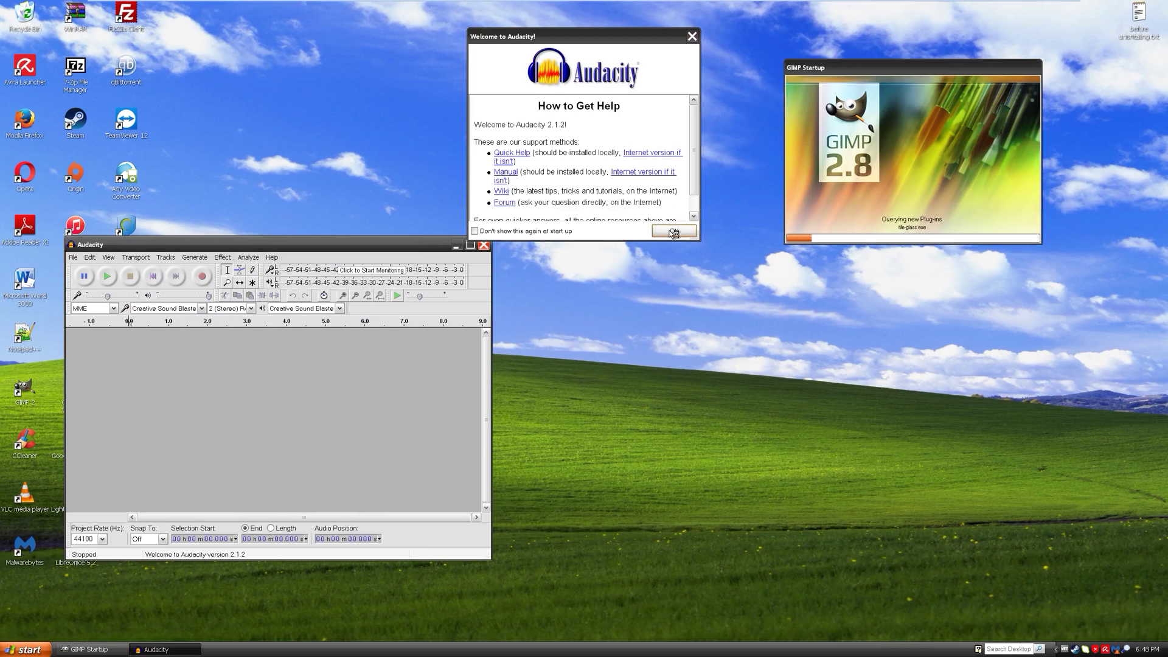
# - Dismiss Audacity's welcome help and browse the Open dialog to My Documents
pyautogui.click(673, 233)
pyautogui.click(76, 257)
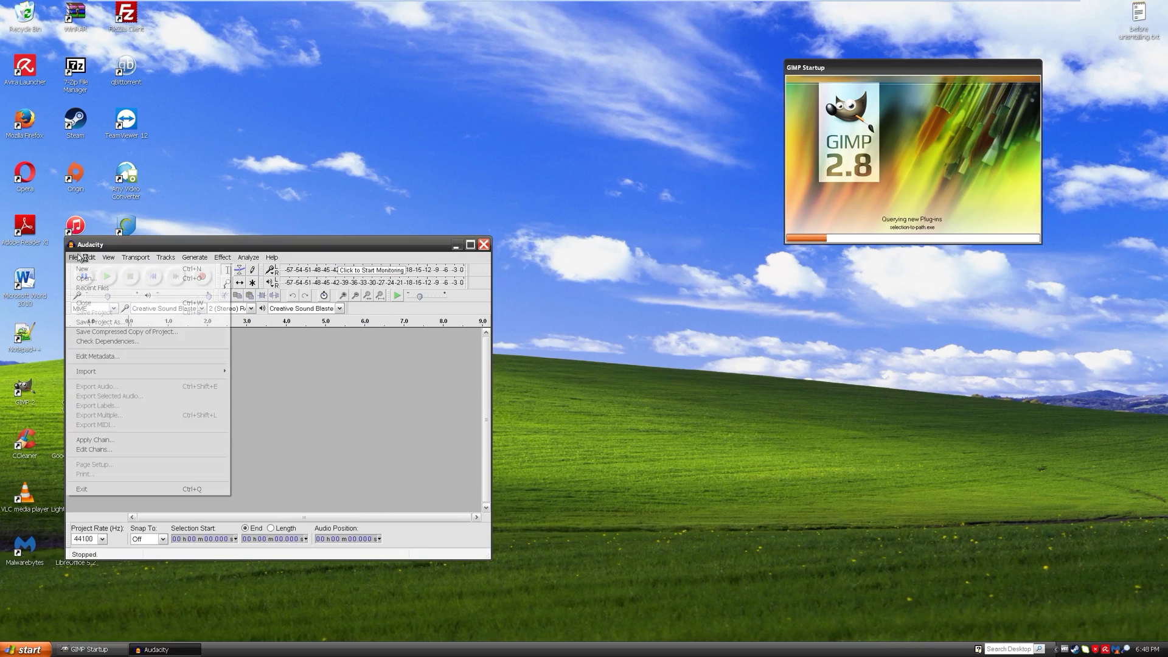
pyautogui.click(85, 279)
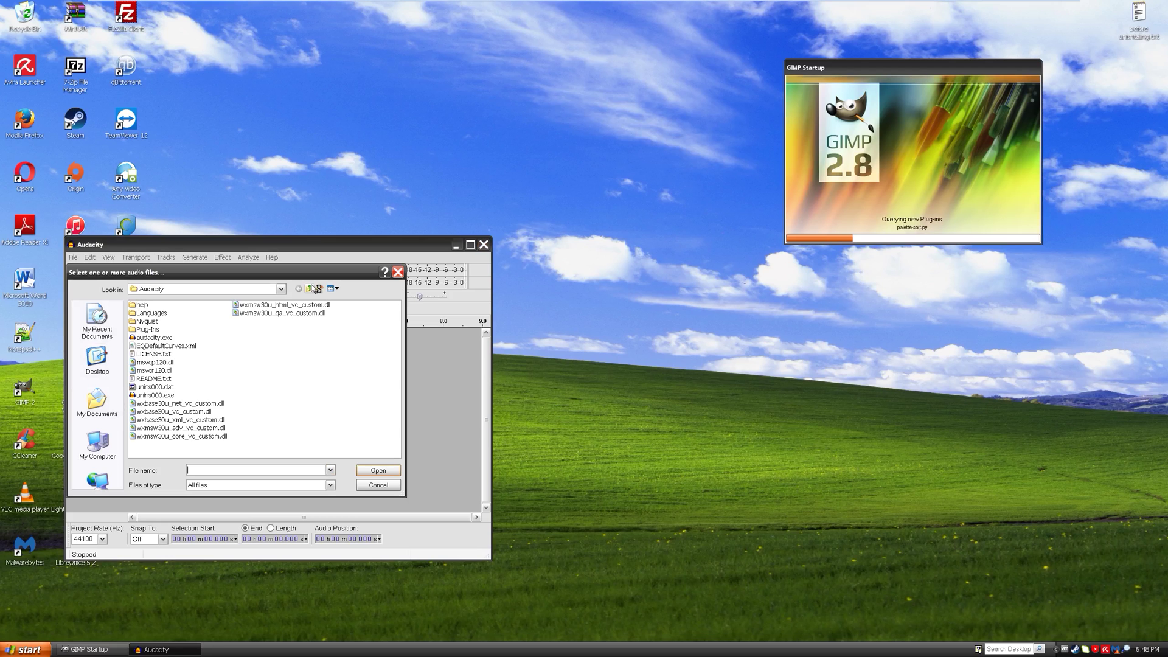
pyautogui.click(97, 359)
pyautogui.click(112, 402)
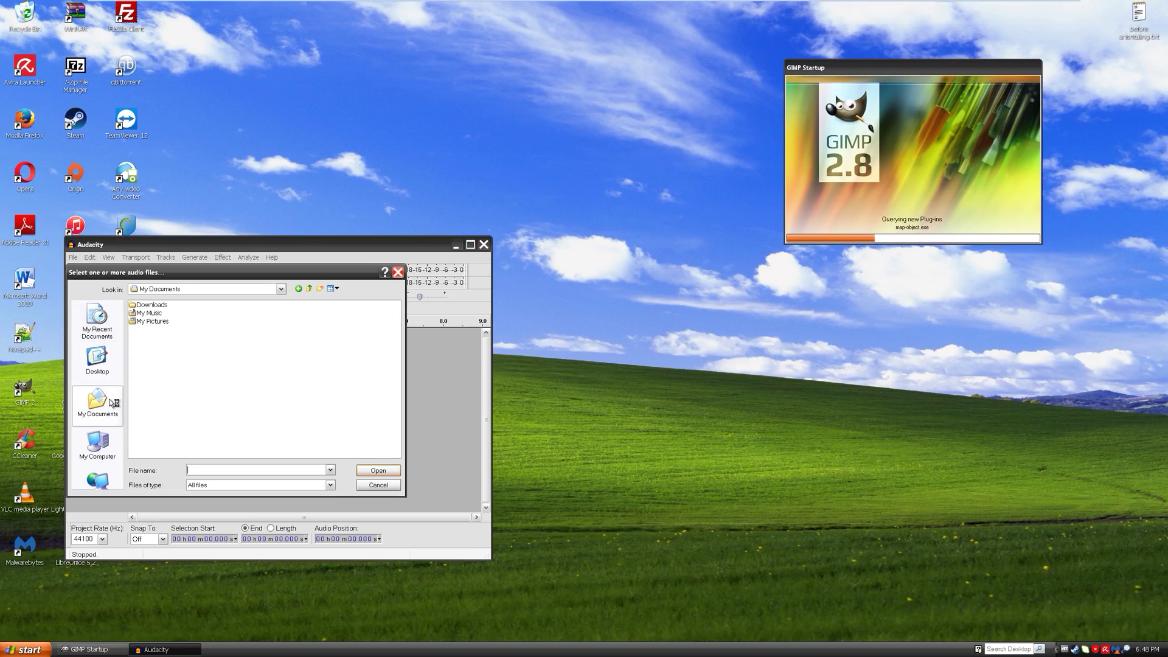
# - Open Sample Music from My Music, dismiss the import error, then move and close Audacity
pyautogui.doubleClick(149, 312)
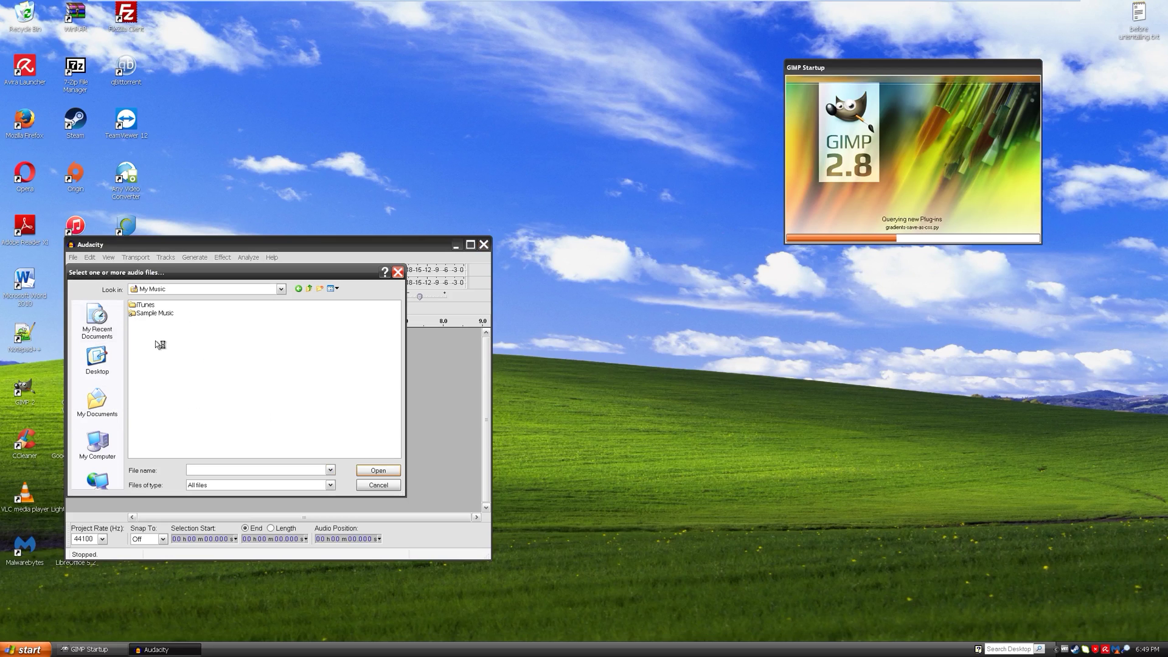
pyautogui.doubleClick(154, 313)
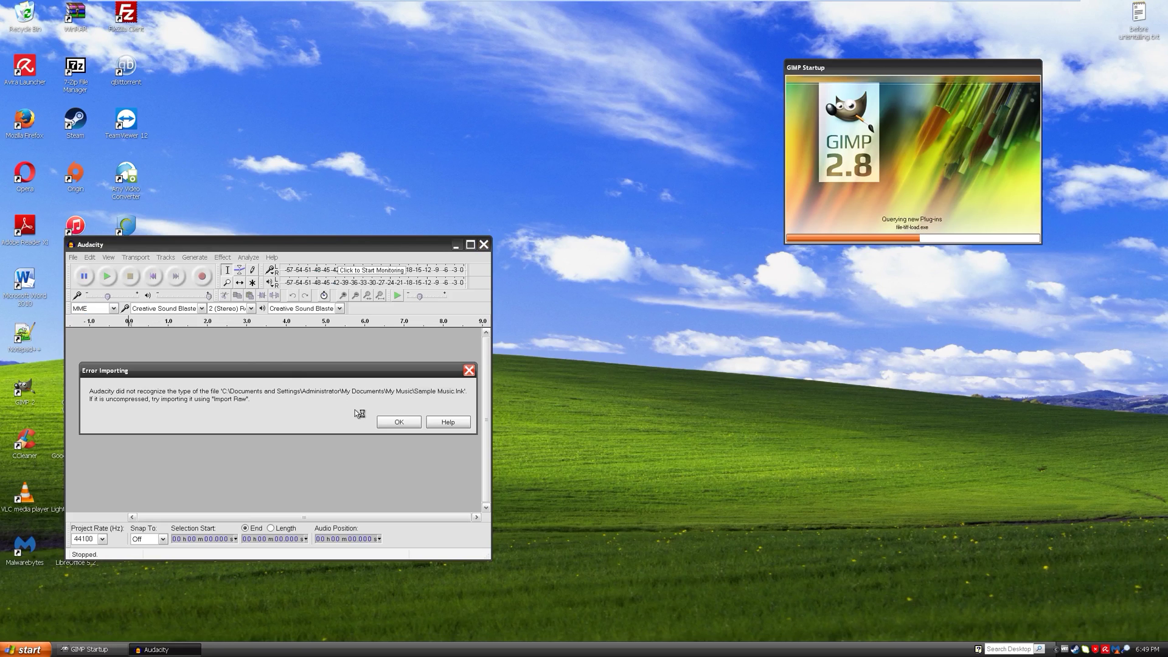
pyautogui.click(399, 422)
pyautogui.moveTo(304, 244); pyautogui.dragTo(448, 137)
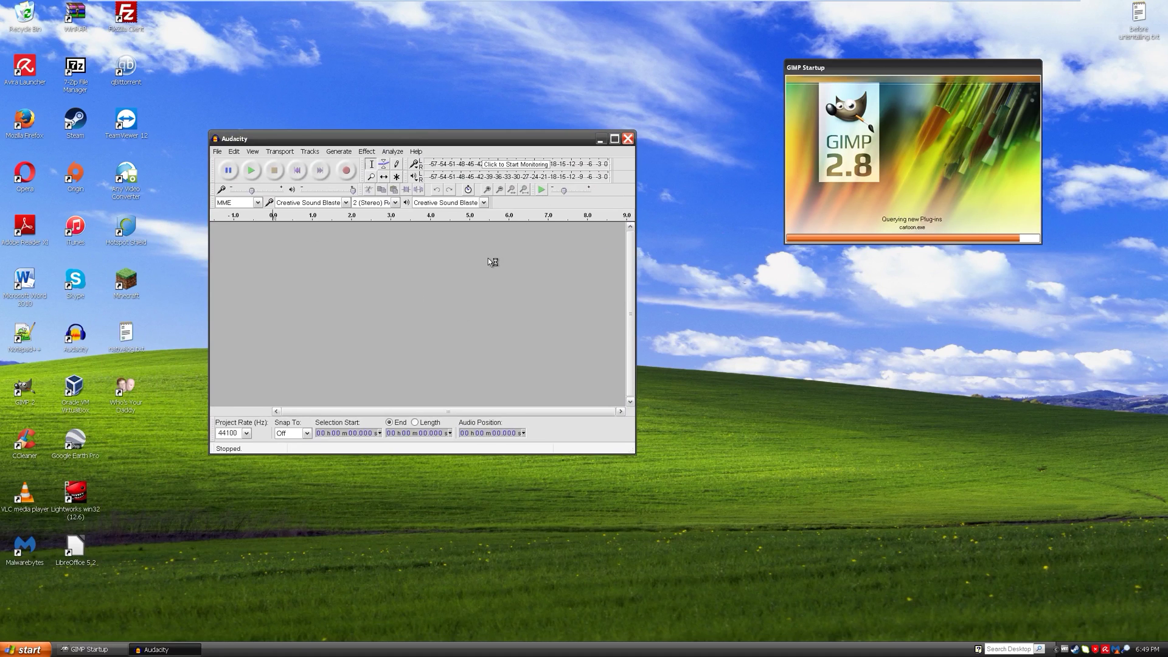
pyautogui.click(626, 140)
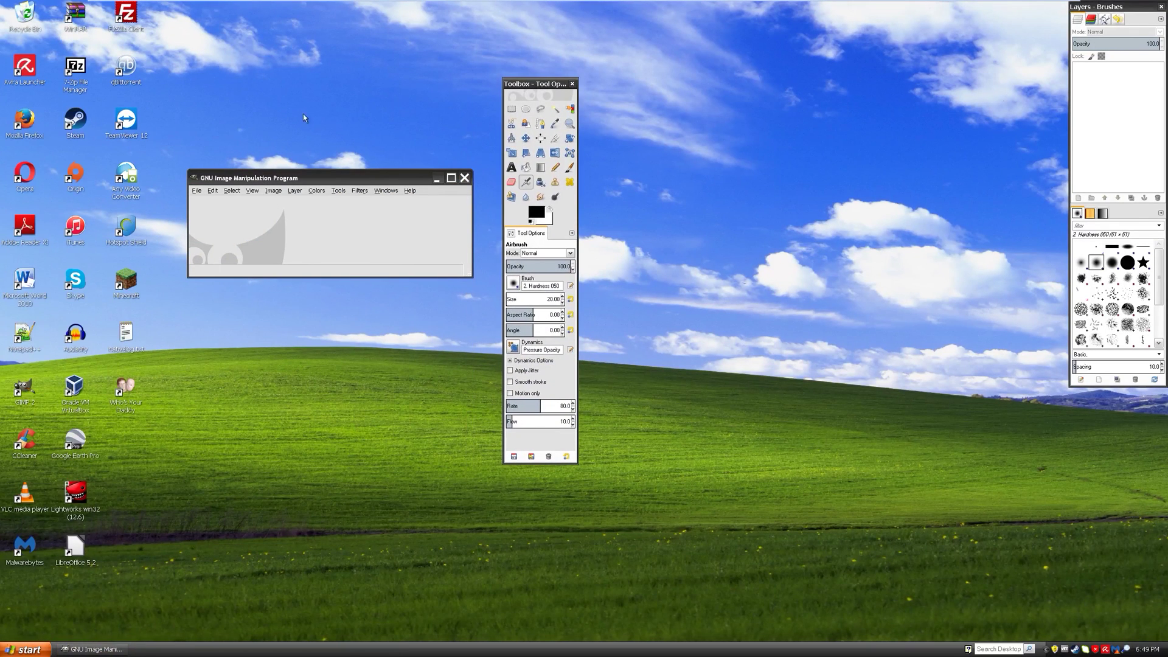
# - Let GIMP finish loading, quit it, and launch the Who's Your Daddy game
pyautogui.click(74, 122)
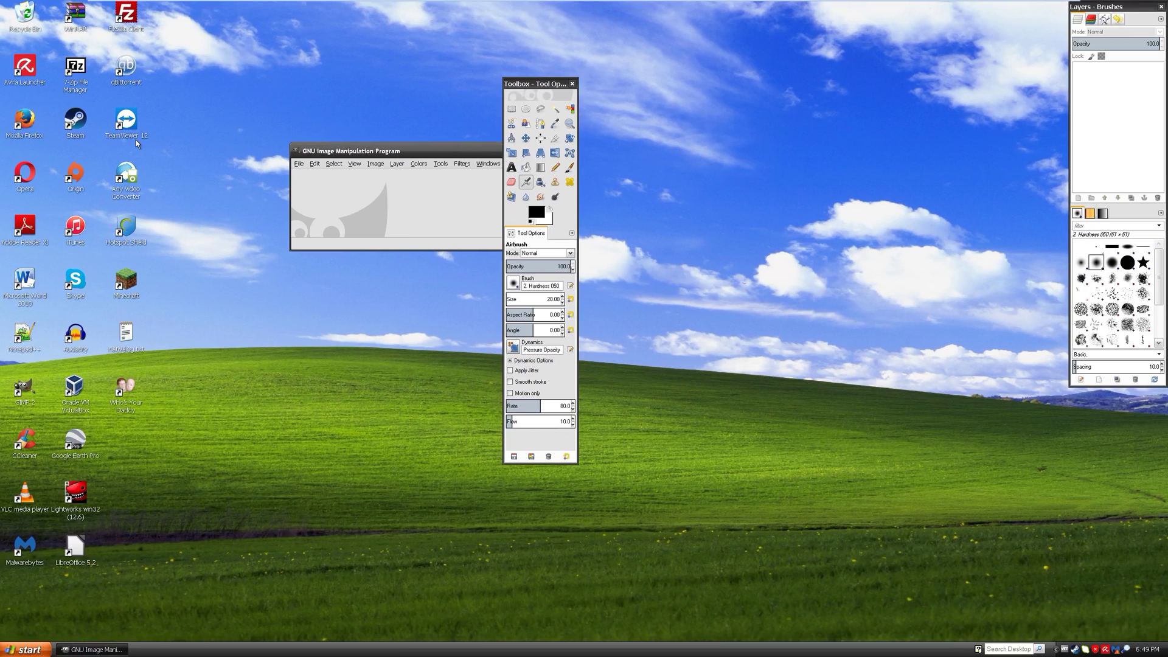
pyautogui.click(572, 83)
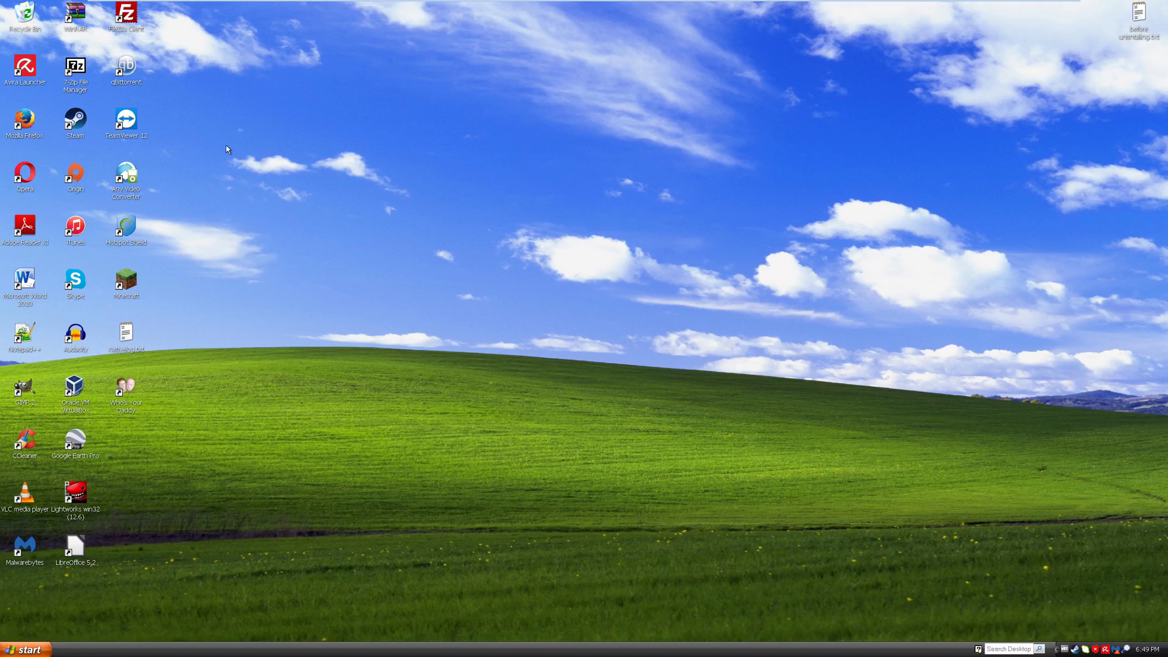
pyautogui.doubleClick(130, 401)
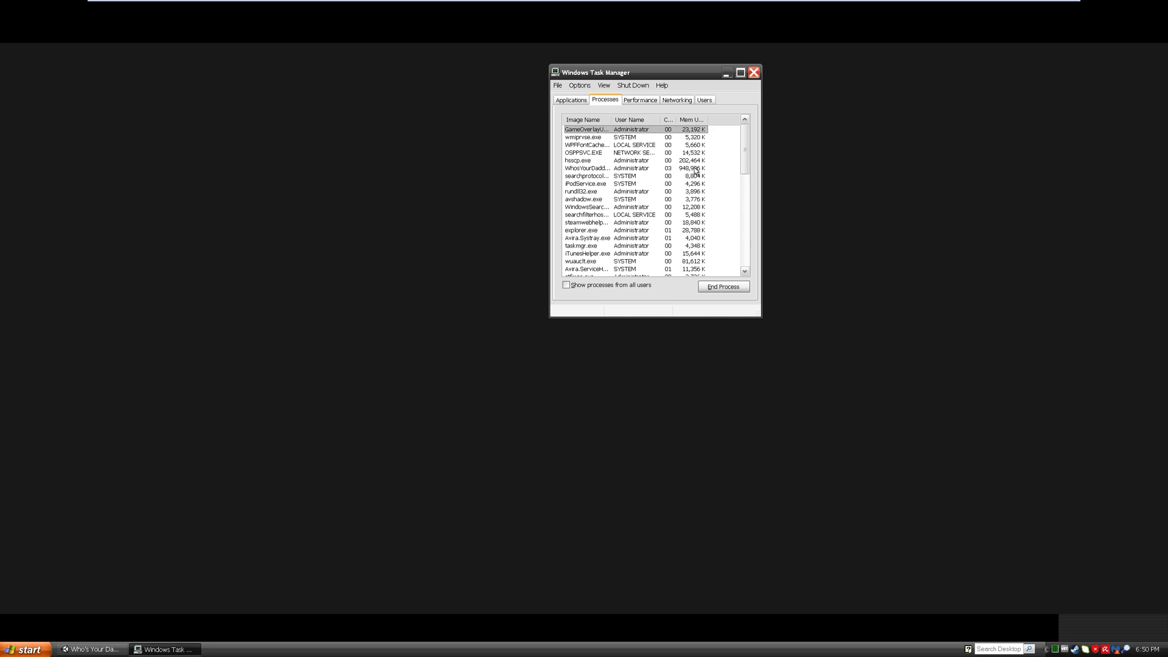
# - End the unresponsive Who's Your Daddy task from Task Manager's Applications list
pyautogui.click(571, 101)
pyautogui.click(639, 287)
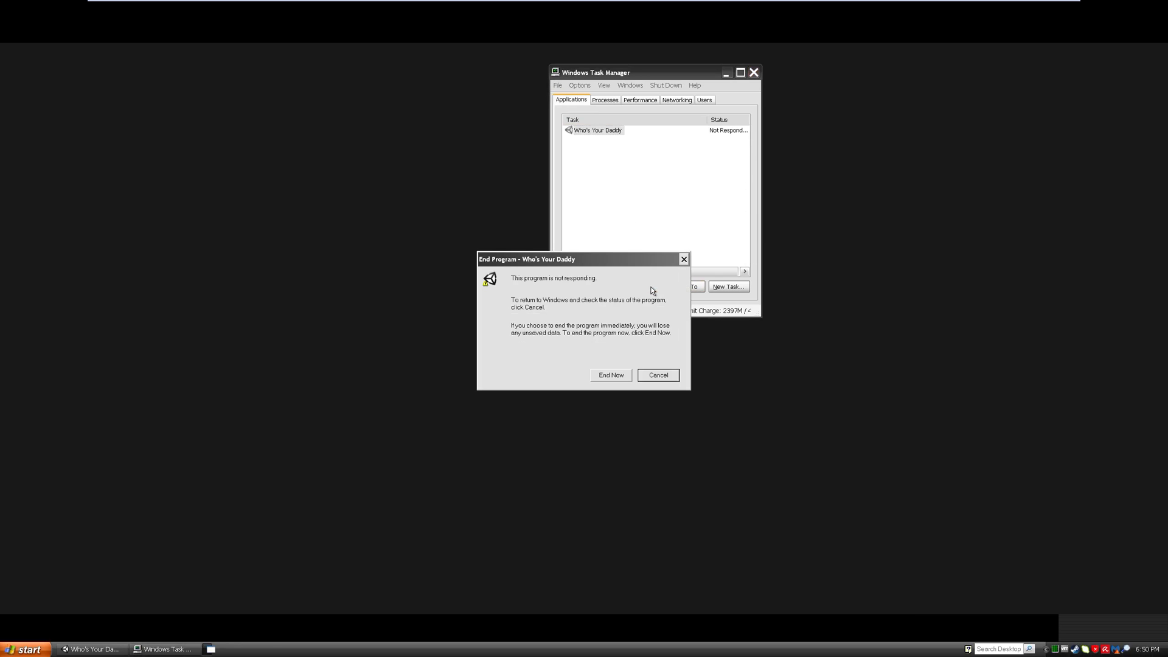
pyautogui.click(634, 378)
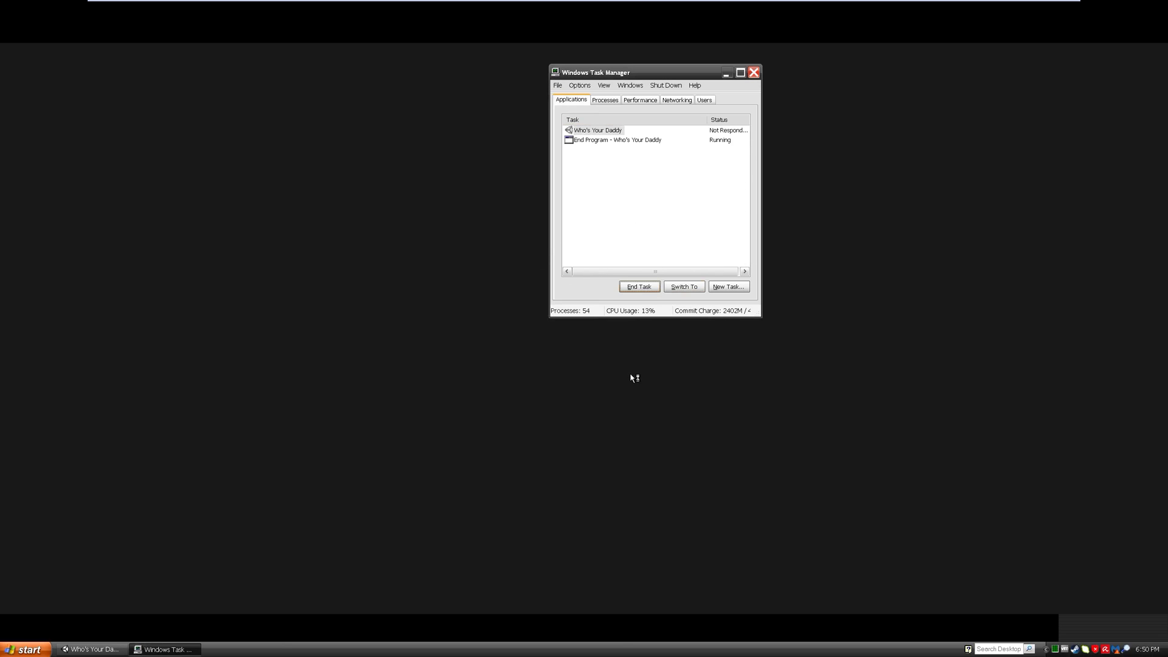
# - Sort processes by Image Name, force-end the game's process, close Task Manager, and open the Start menu
pyautogui.click(611, 100)
pyautogui.scroll(-10, 681, 170)
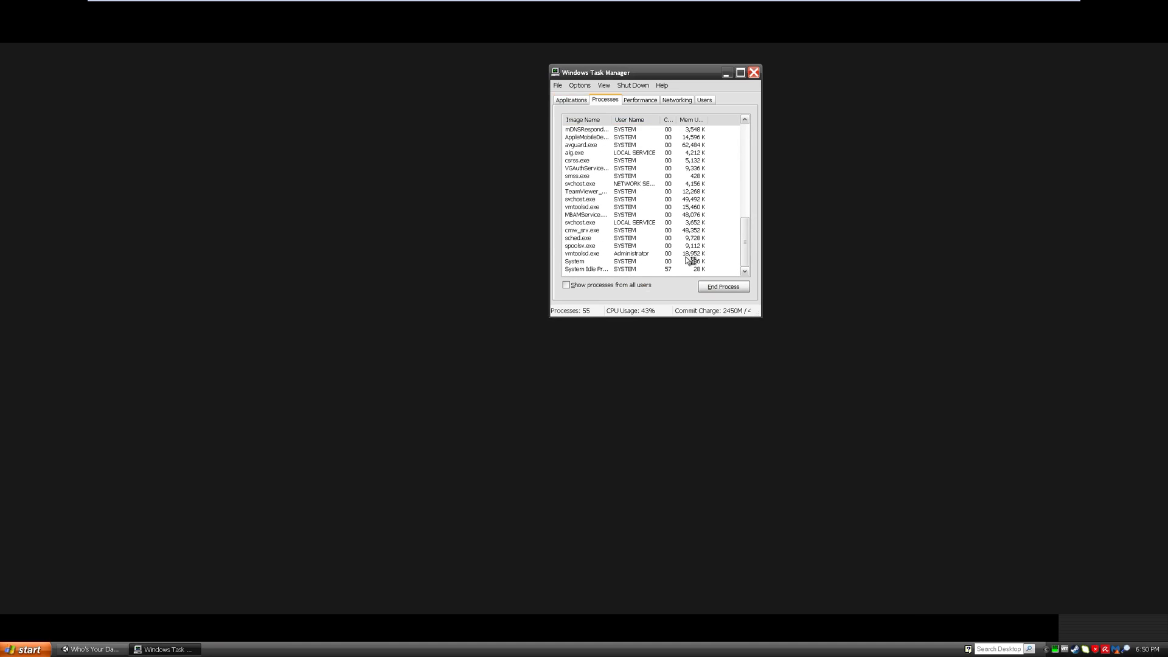
pyautogui.scroll(10, 633, 176)
pyautogui.click(603, 120)
pyautogui.scroll(-10, 660, 201)
pyautogui.click(594, 223)
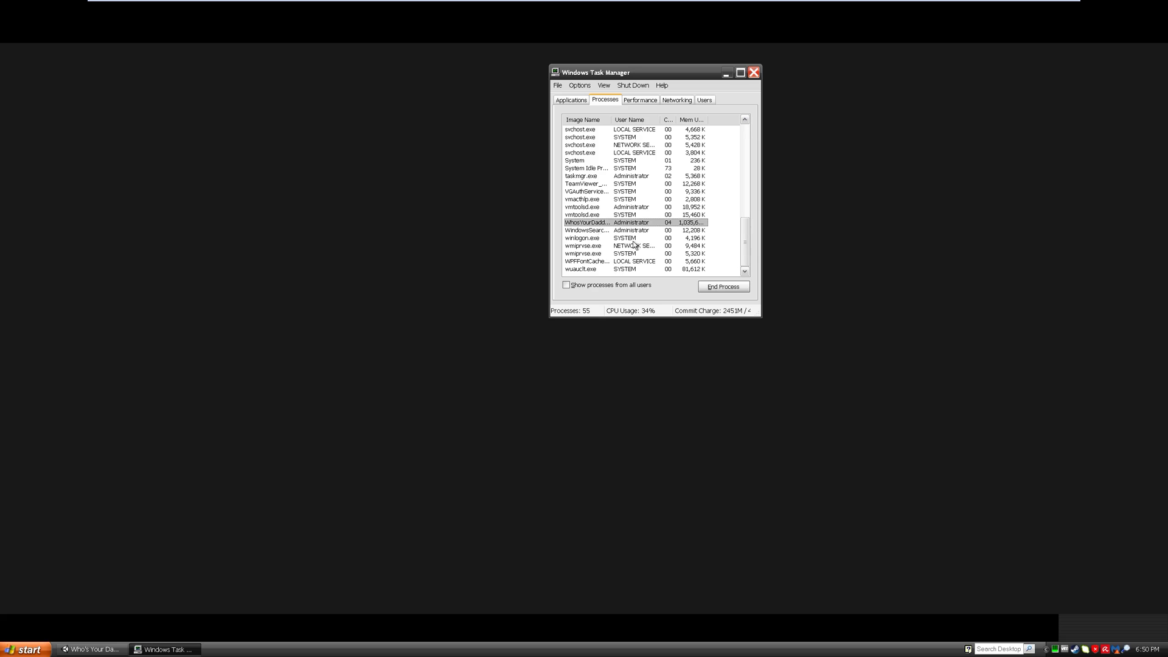
pyautogui.click(724, 287)
pyautogui.click(561, 367)
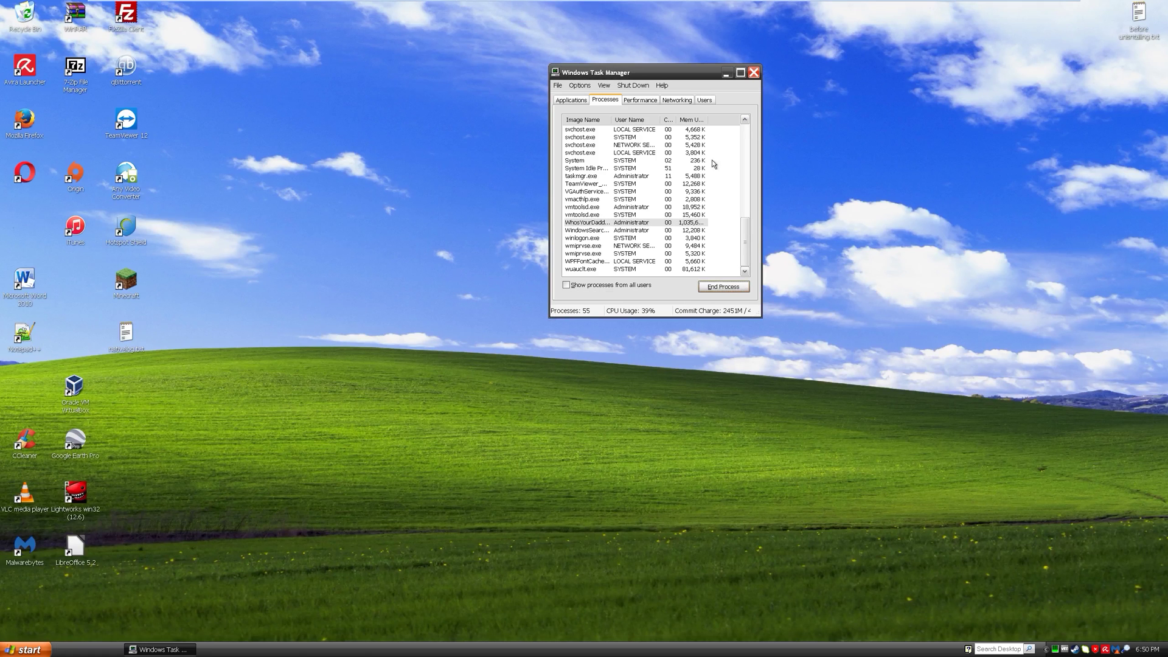
pyautogui.click(754, 73)
pyautogui.click(26, 649)
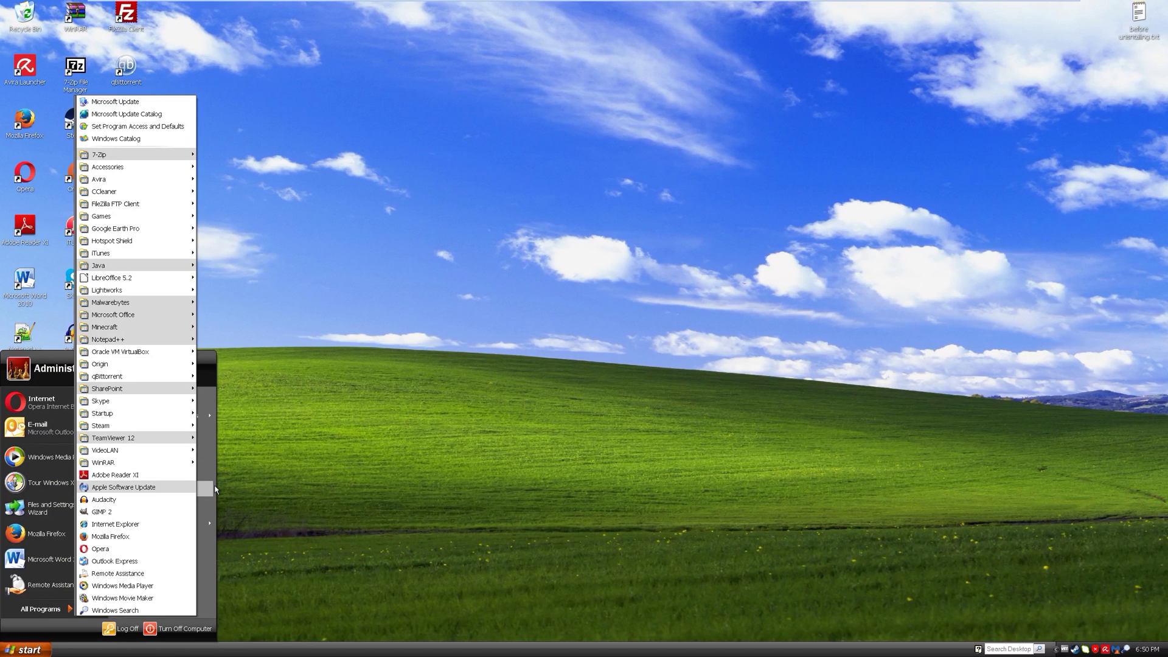
# - Browse All Programs, including the VideoLAN and qBittorrent submenus, then dismiss it and select VirtualBox
pyautogui.click(40, 610)
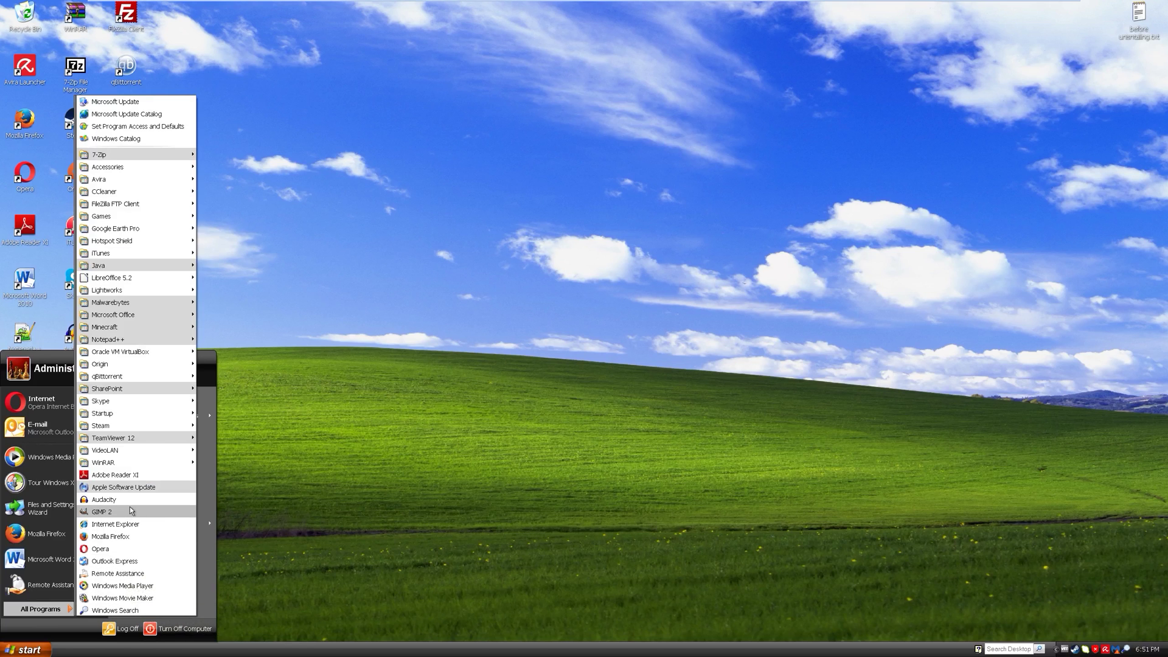
pyautogui.moveTo(159, 451)
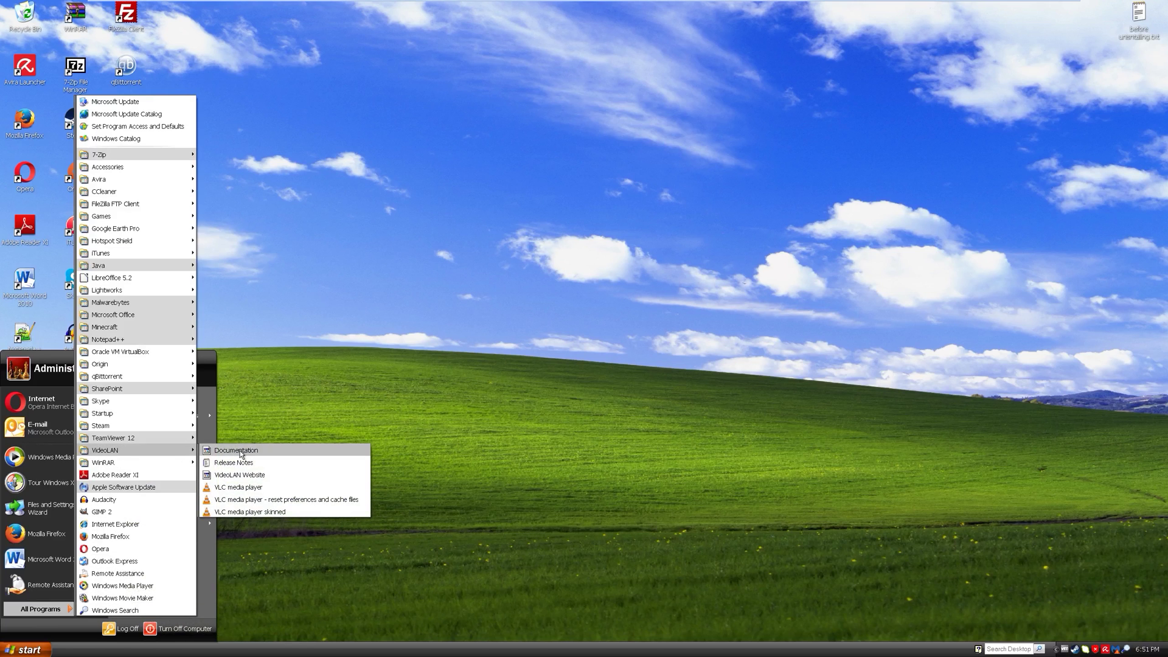
pyautogui.moveTo(163, 381)
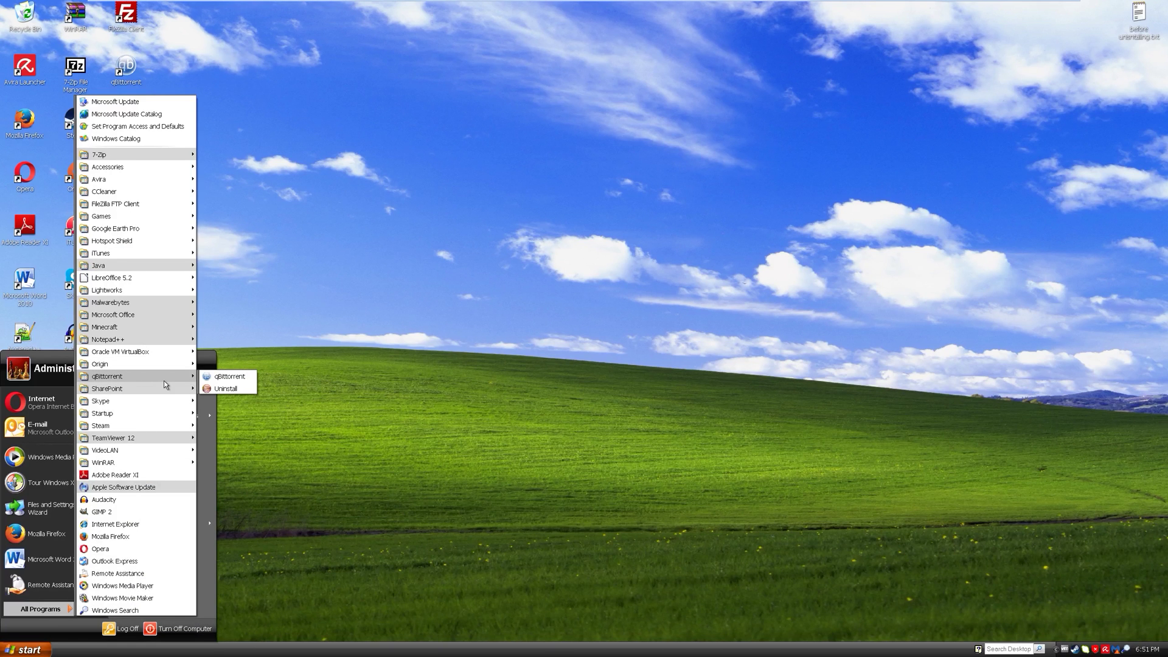
pyautogui.click(338, 352)
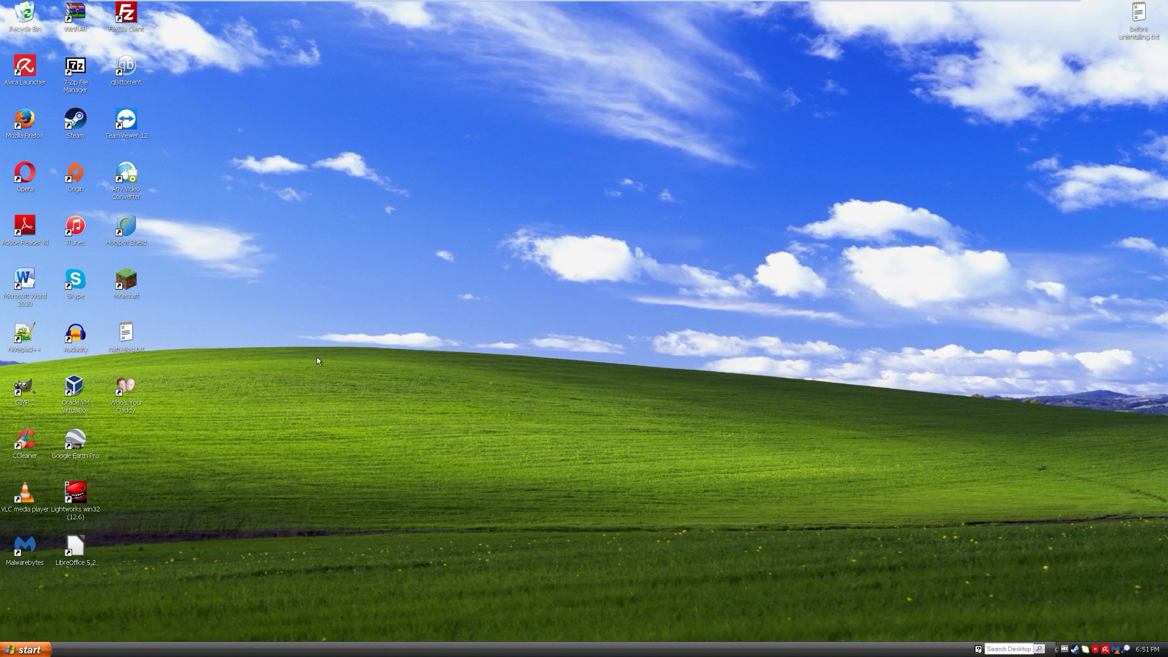
pyautogui.click(77, 404)
# - Launch Oracle VM VirtualBox, reposition its Manager showing the Windows 10 Pro machine, then close it
pyautogui.doubleClick(77, 406)
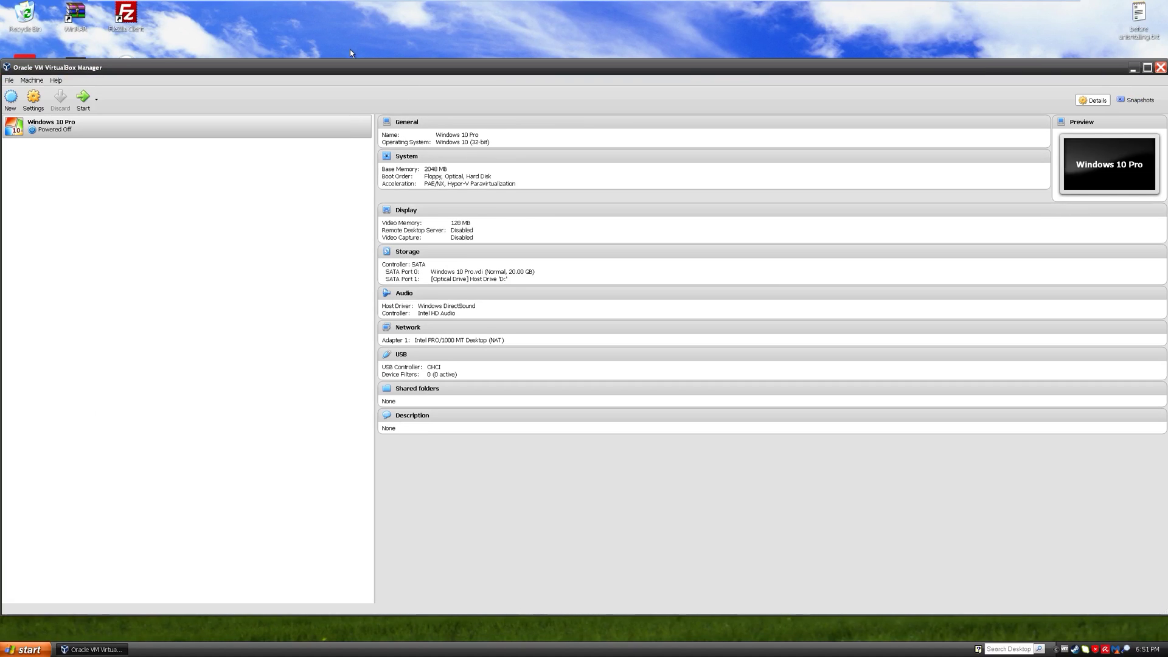
pyautogui.moveTo(350, 59); pyautogui.dragTo(560, 68)
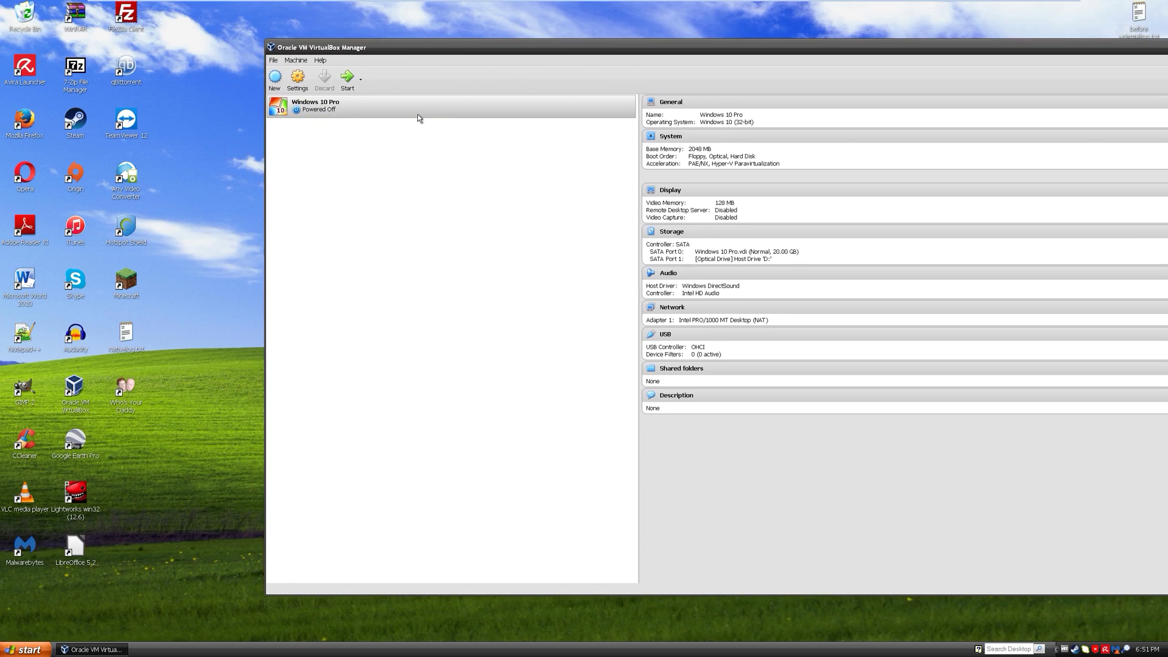
pyautogui.moveTo(433, 49); pyautogui.dragTo(355, 50)
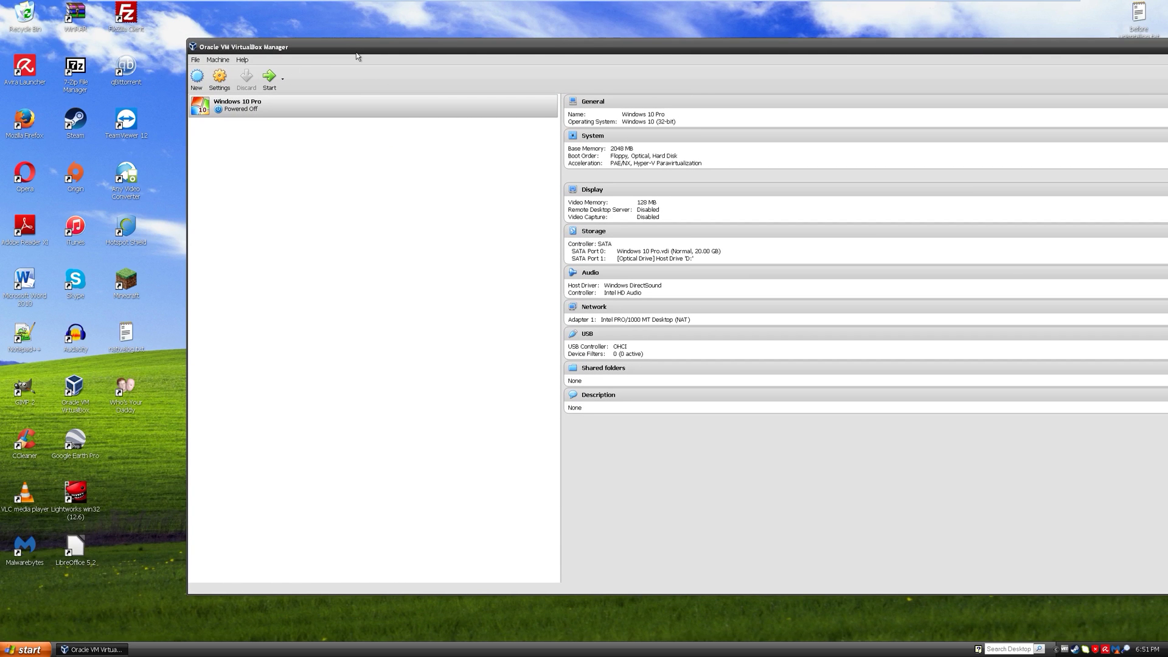
pyautogui.doubleClick(359, 51)
pyautogui.moveTo(904, 84); pyautogui.dragTo(813, 126)
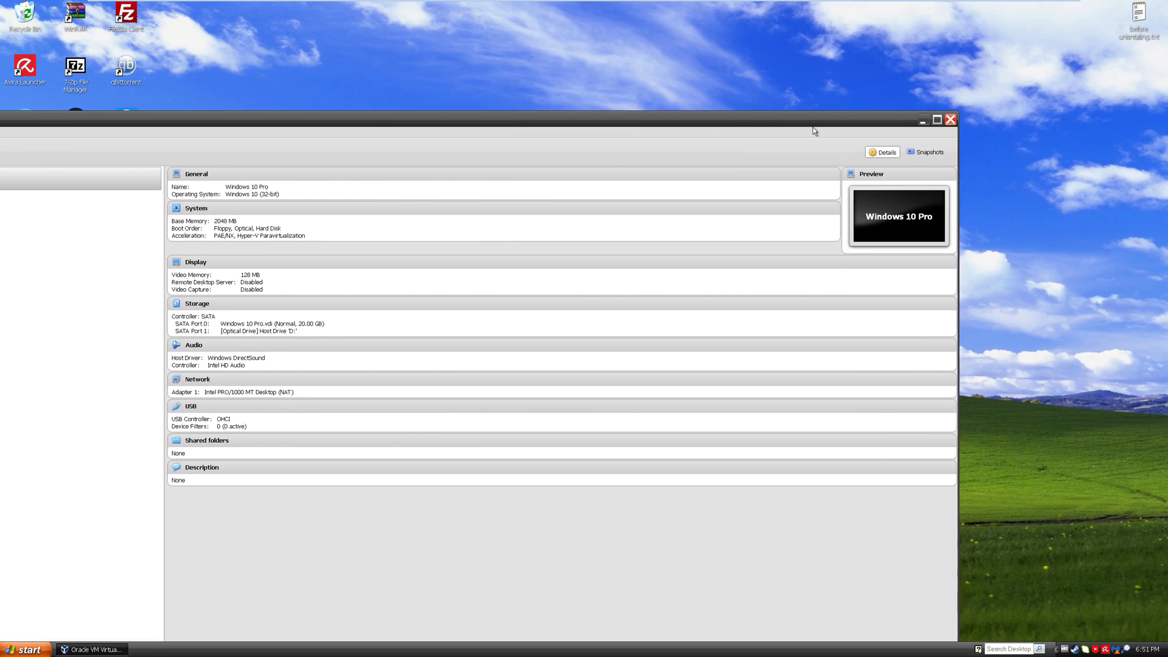
pyautogui.click(950, 121)
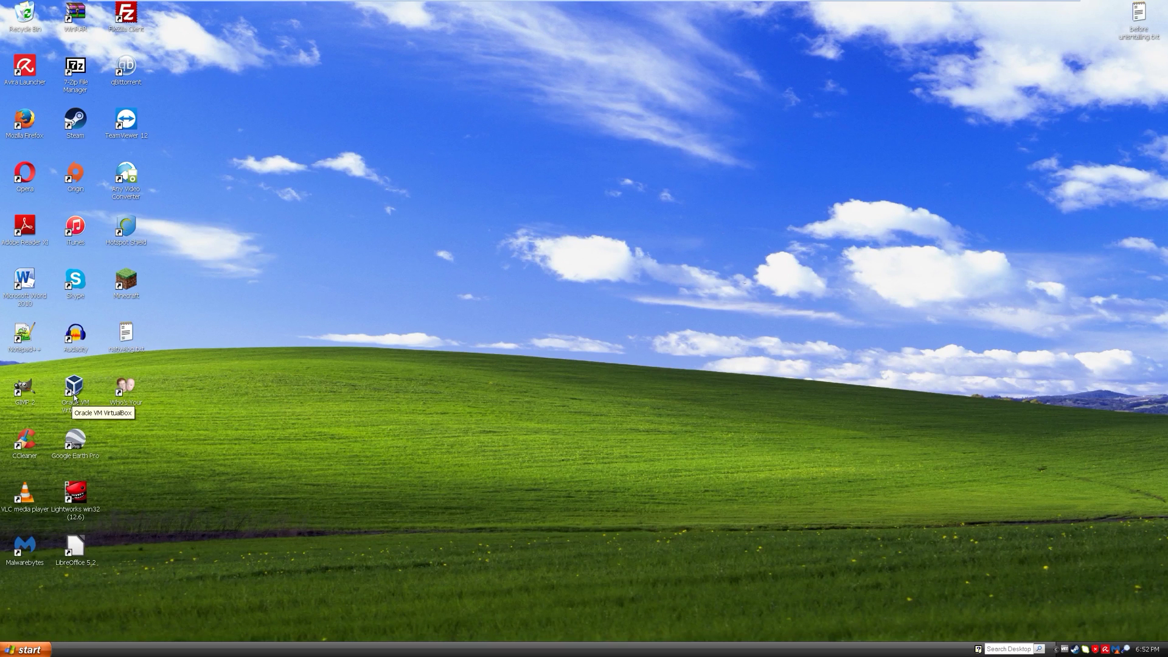
pyautogui.rightClick(141, 568)
pyautogui.click(338, 526)
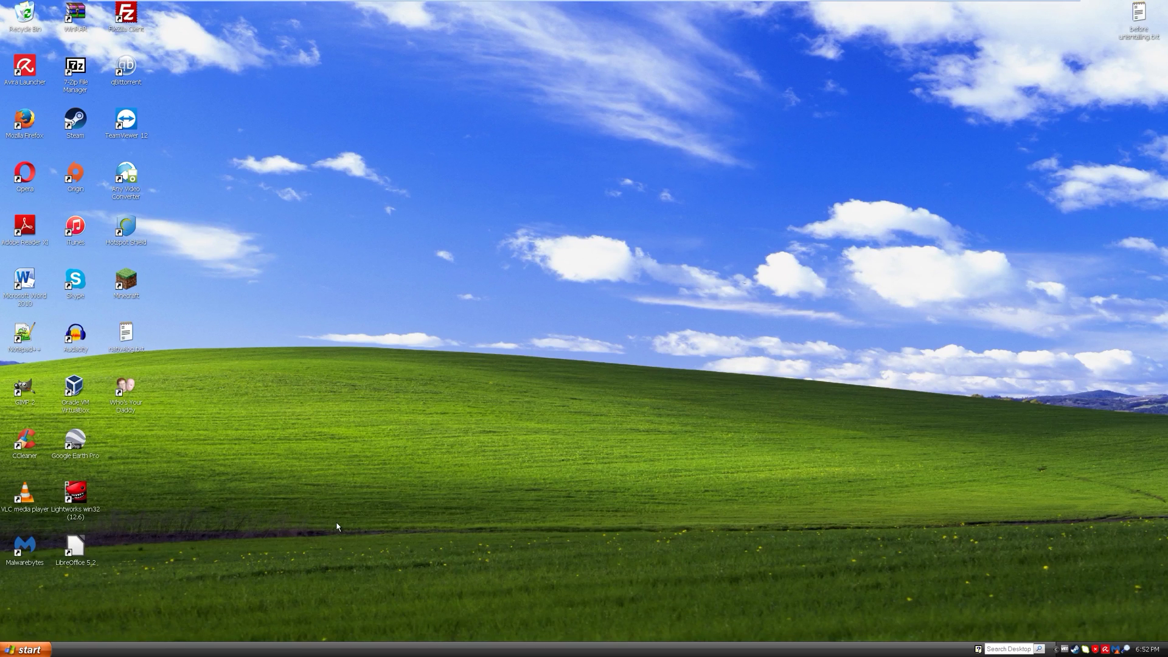
pyautogui.click(3, 640)
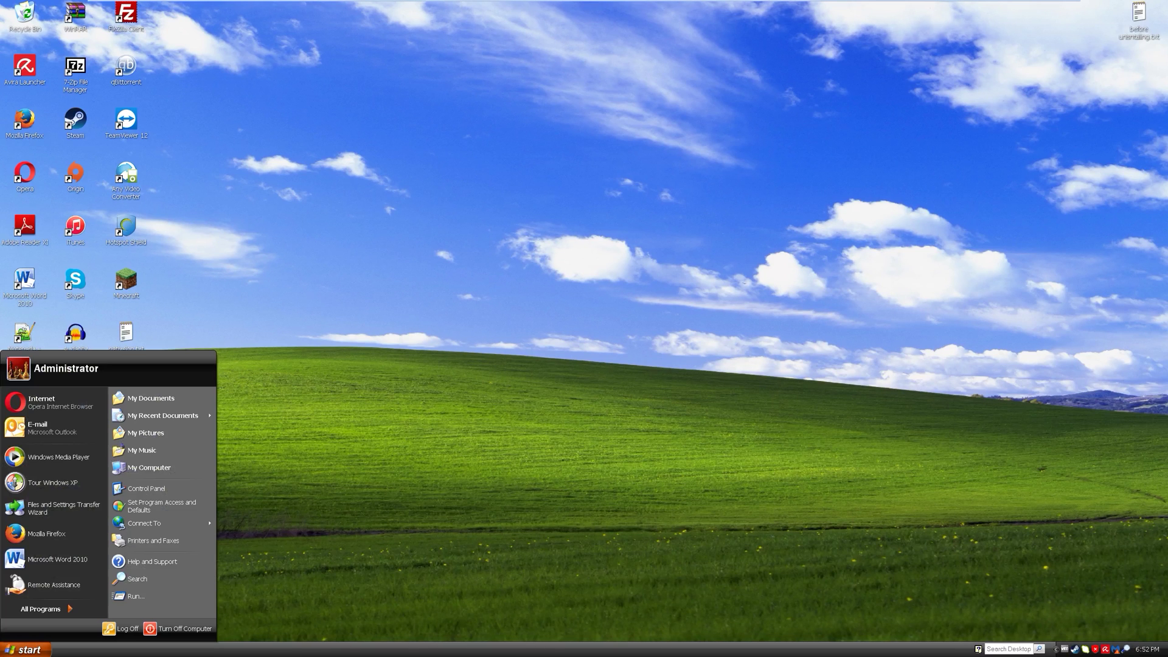
pyautogui.click(36, 647)
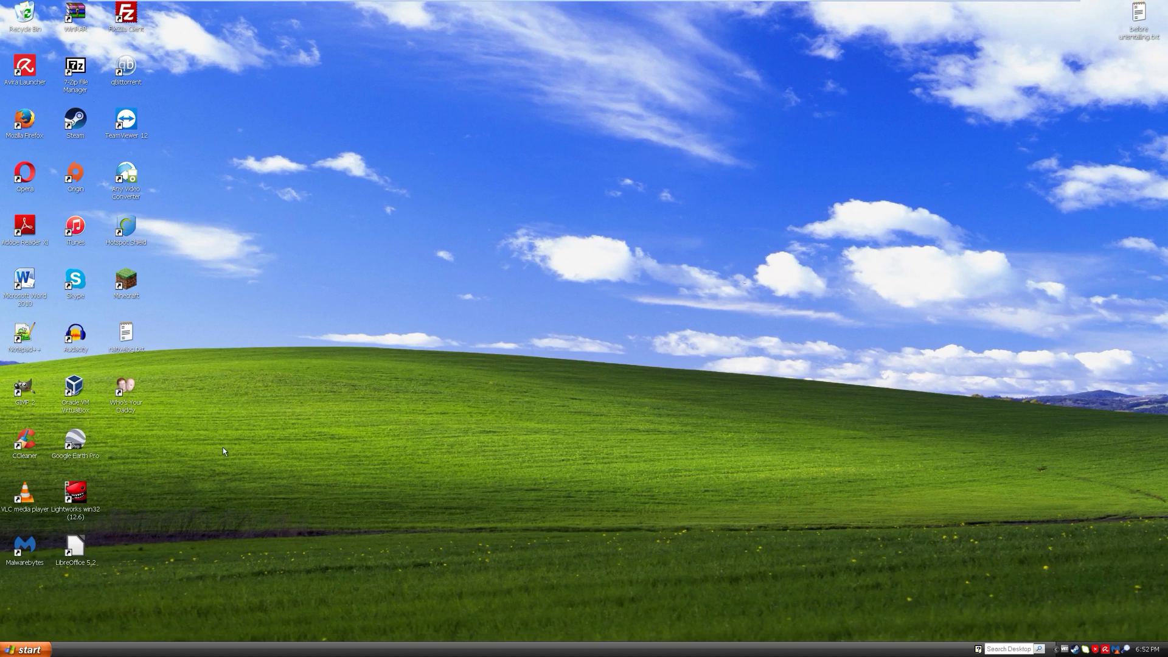
pyautogui.moveTo(153, 598); pyautogui.dragTo(288, 180)
pyautogui.moveTo(145, 607); pyautogui.dragTo(70, 8)
pyautogui.click(29, 606)
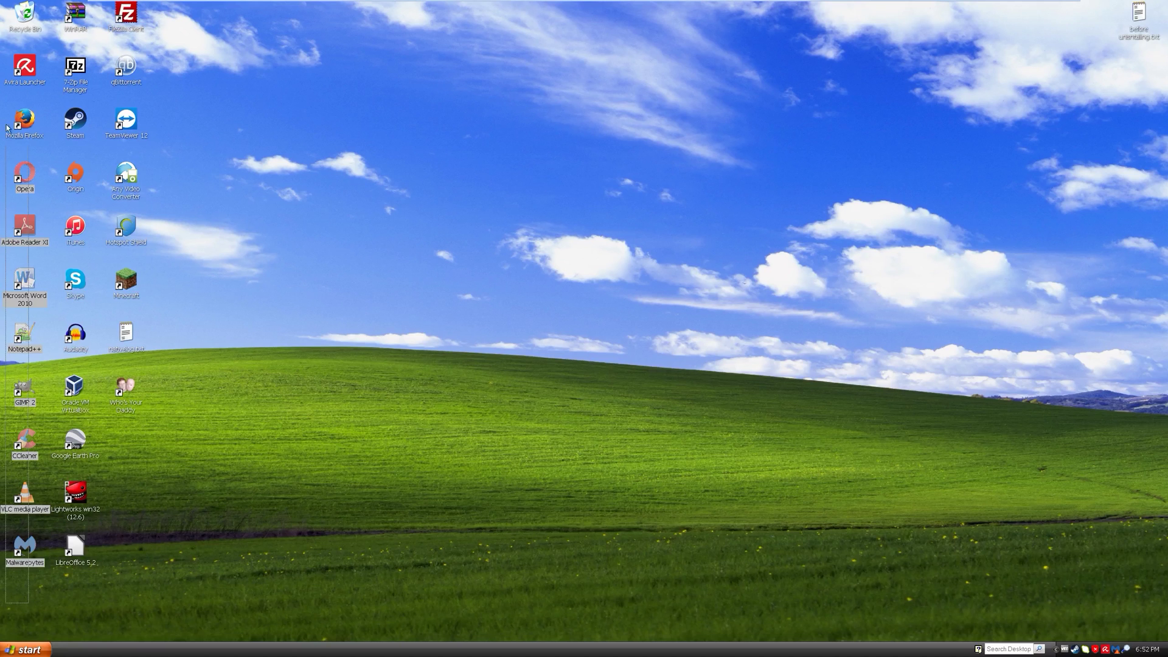
pyautogui.click(27, 650)
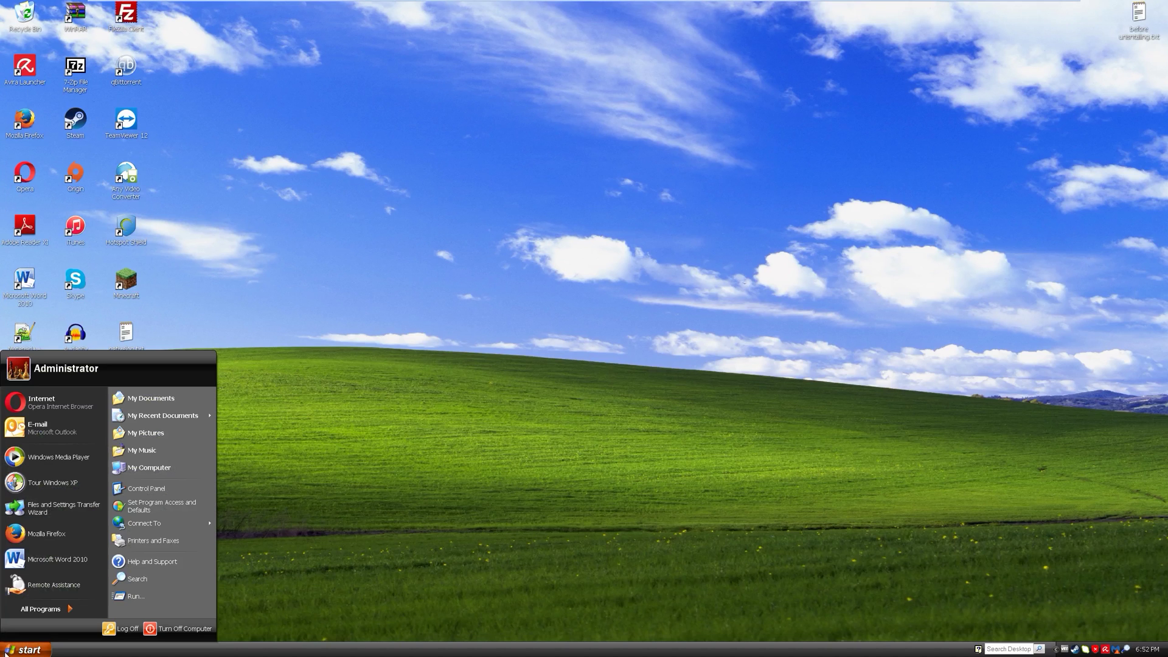
pyautogui.moveTo(26, 614)
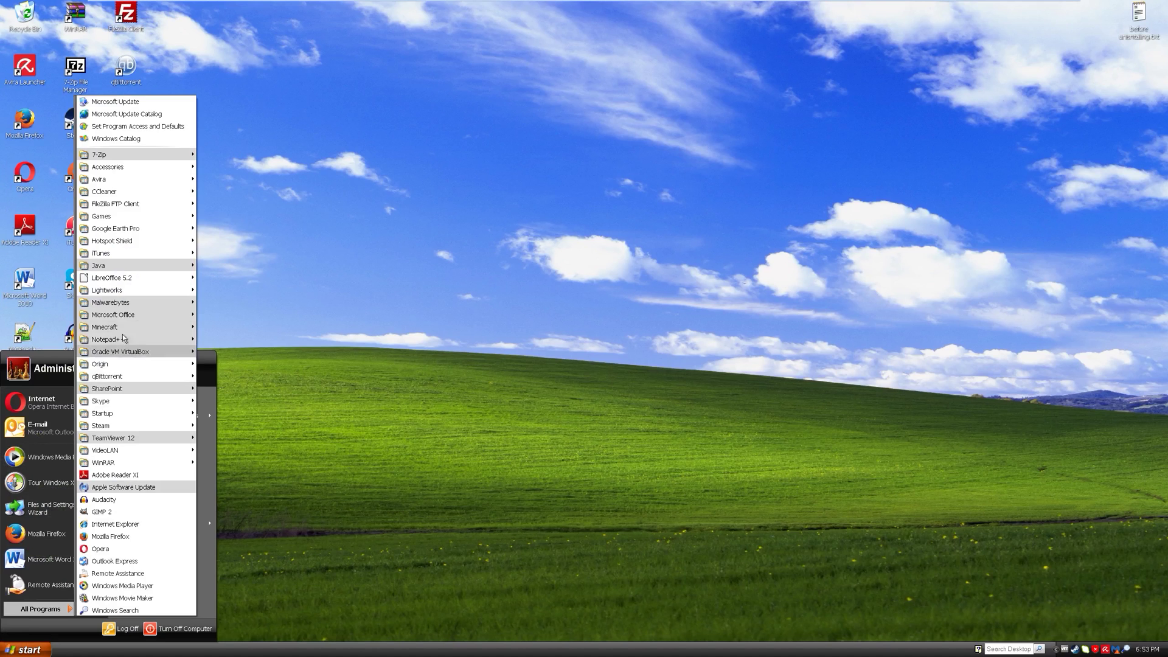
pyautogui.click(522, 320)
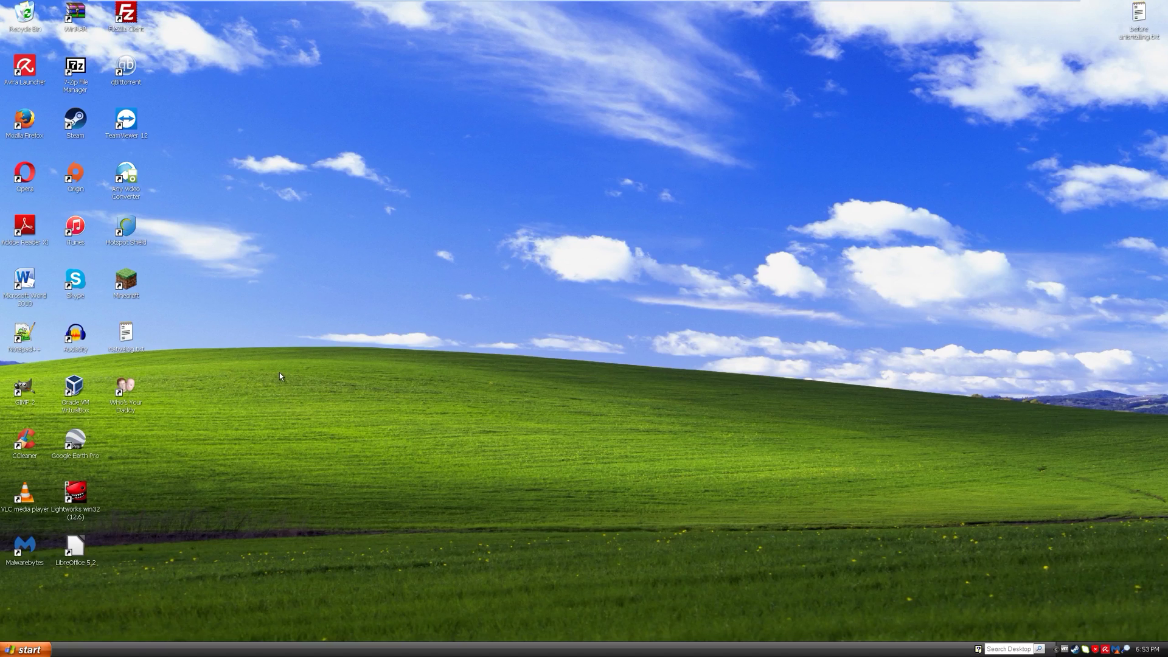
pyautogui.click(13, 651)
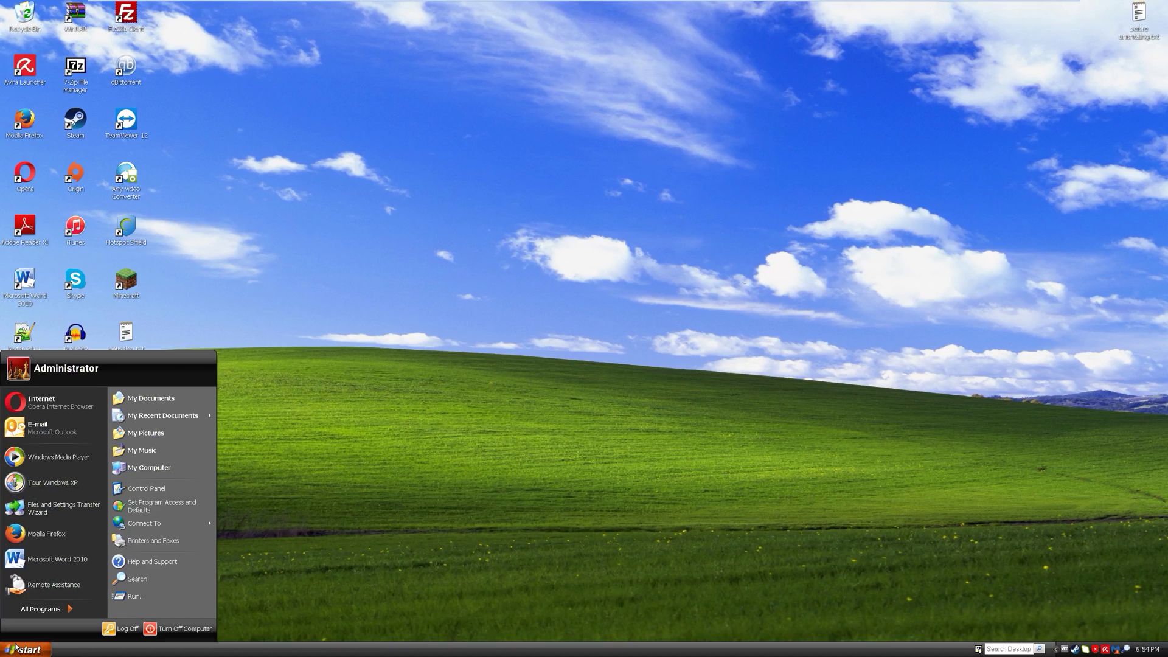
pyautogui.click(23, 651)
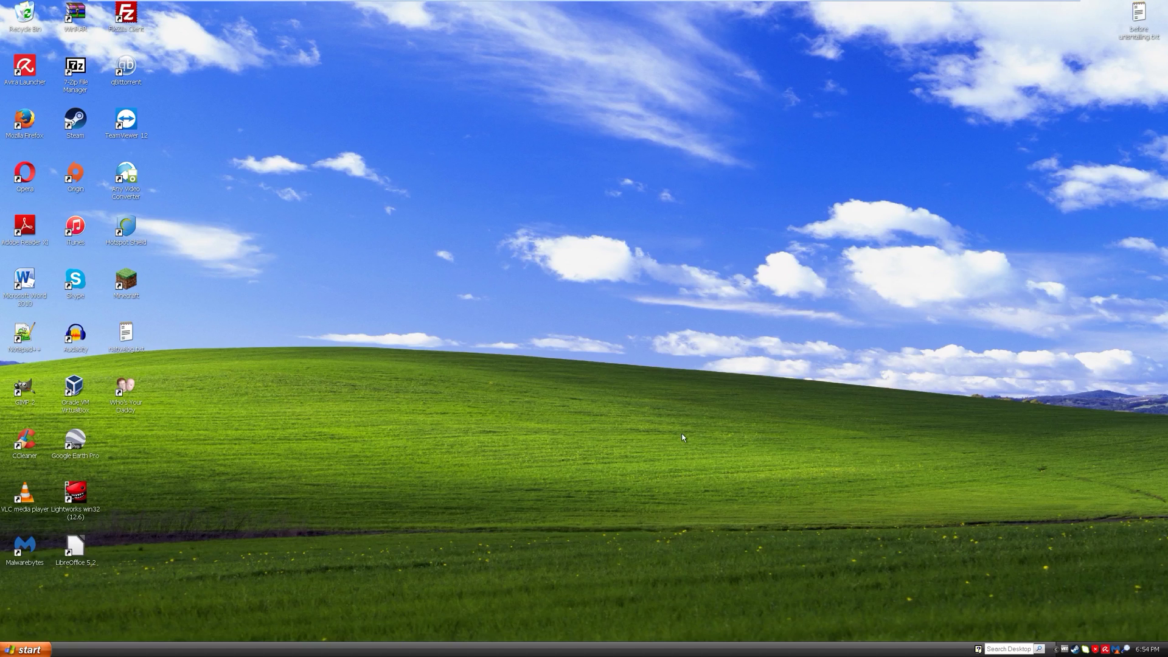
# - Show and dismiss the Hotspot Shield and Avira tray windows, then bring up the Start menu
pyautogui.click(1096, 650)
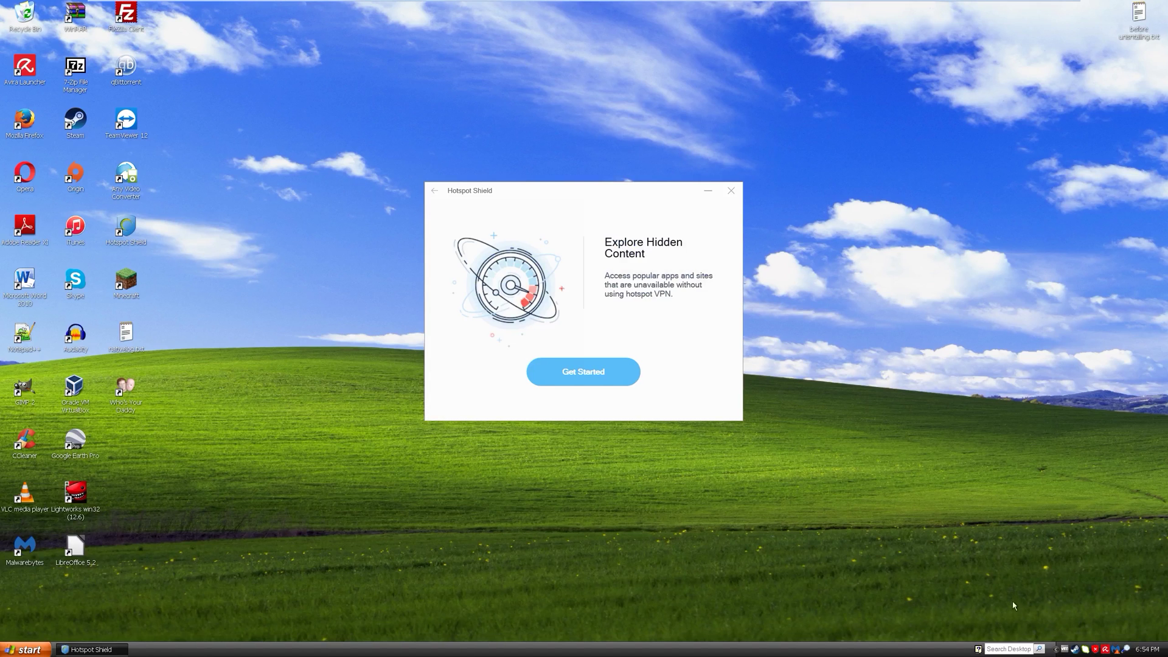
pyautogui.click(731, 190)
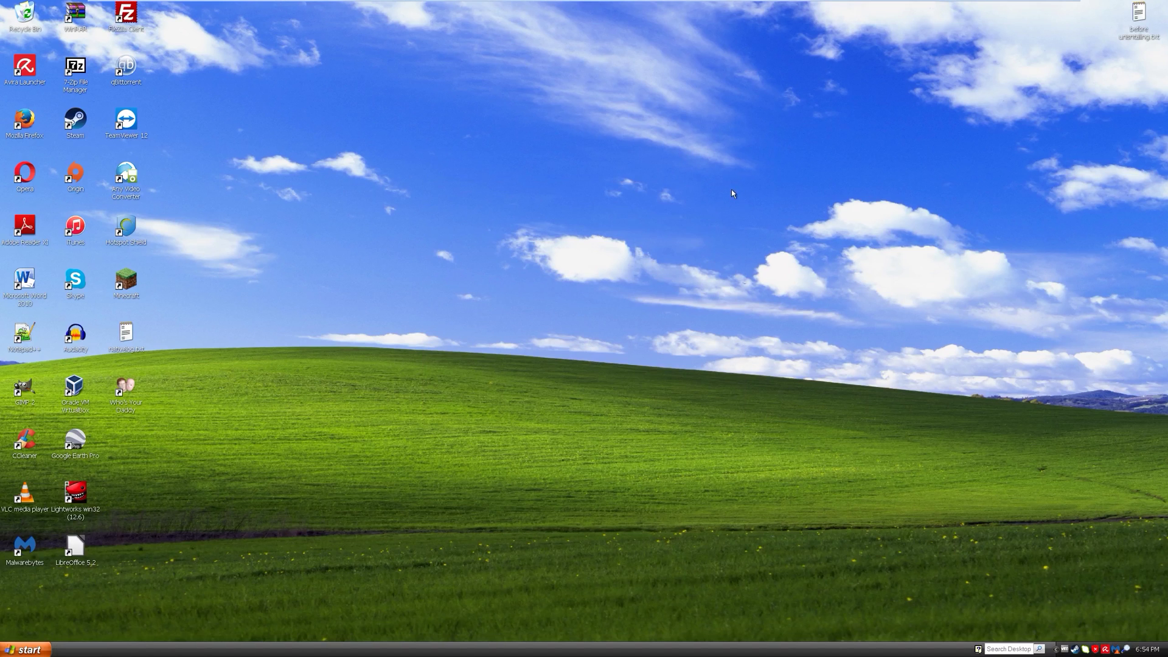
pyautogui.click(1106, 650)
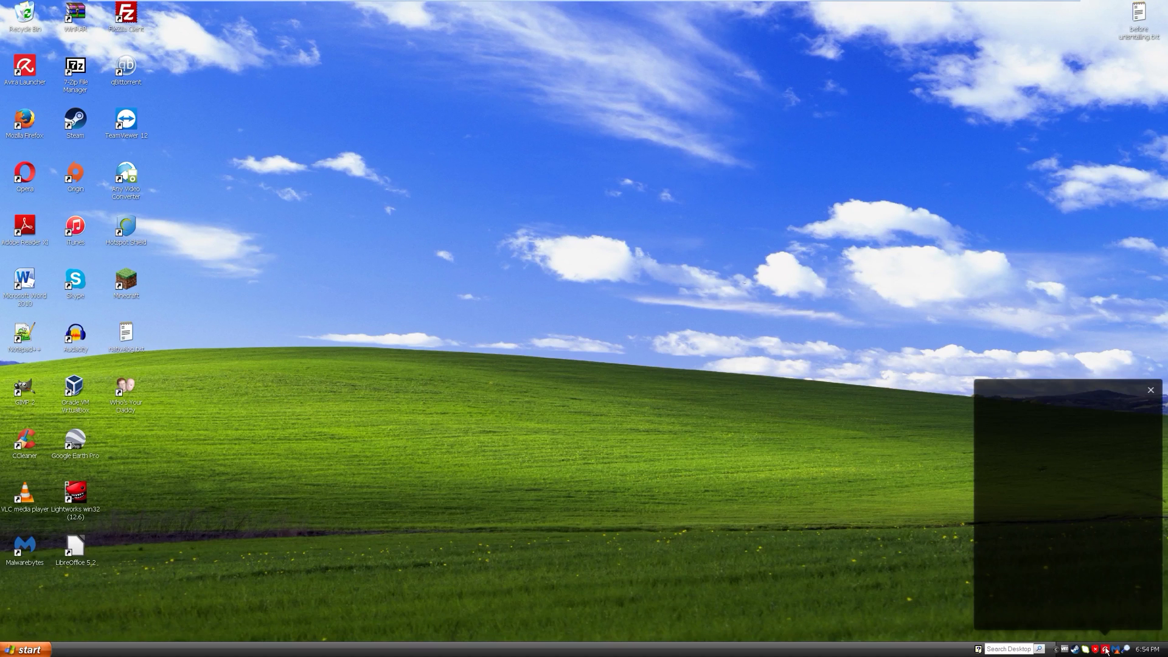
pyautogui.click(917, 494)
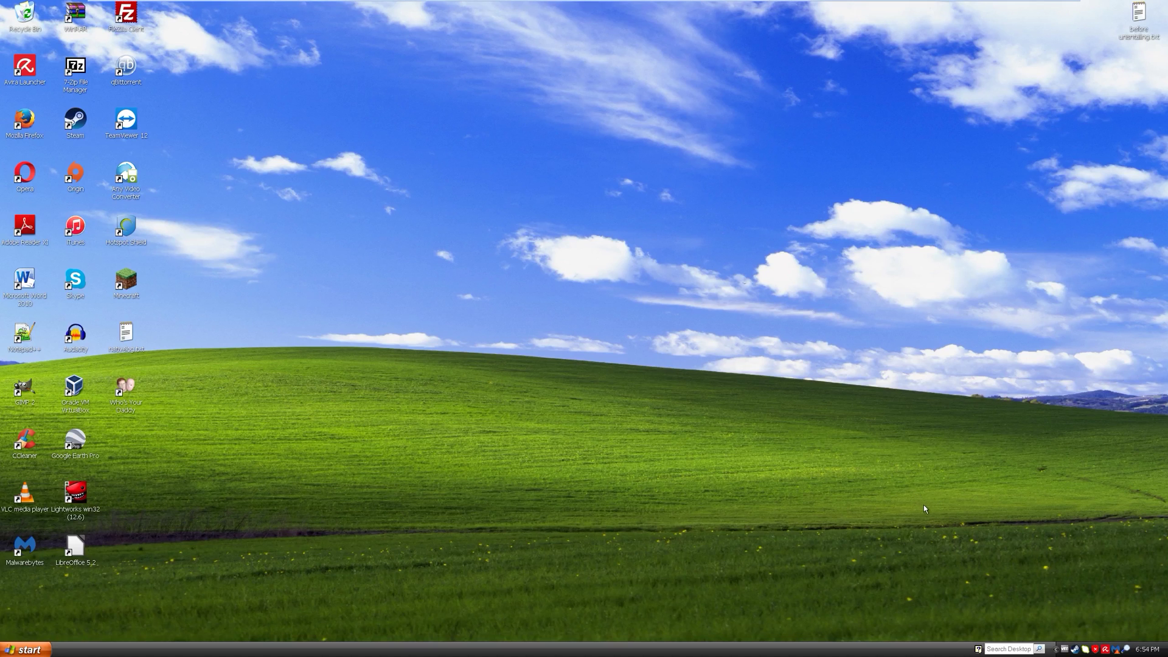
pyautogui.click(24, 650)
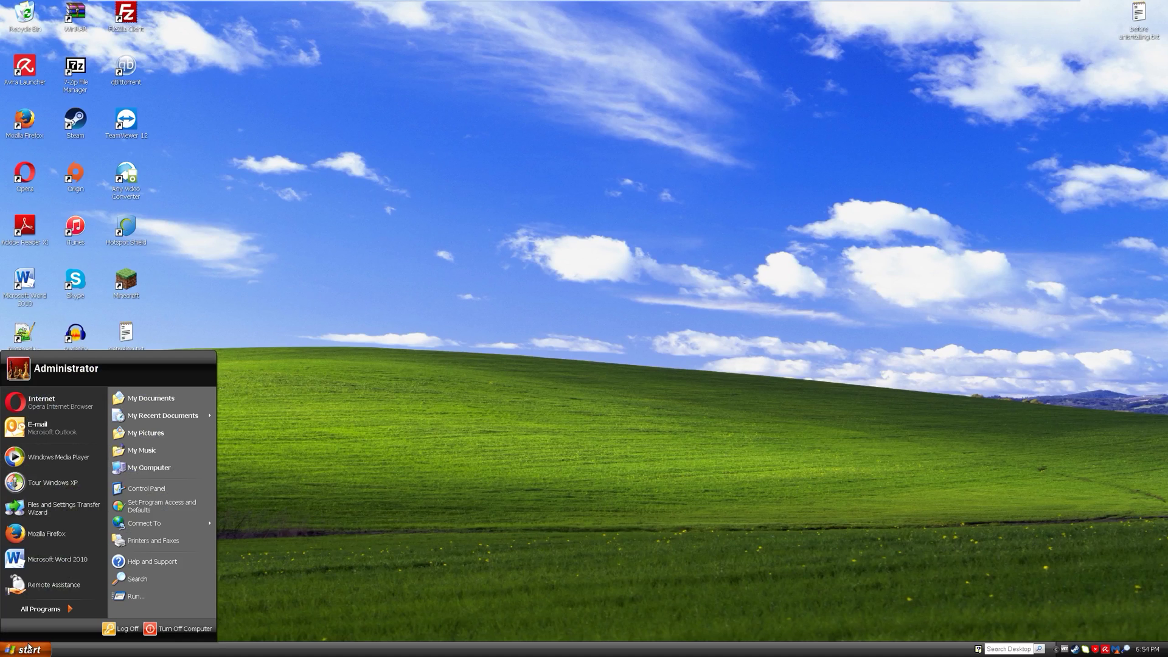
# - Close the Start menu and launch Opera from its desktop icon
pyautogui.click(299, 604)
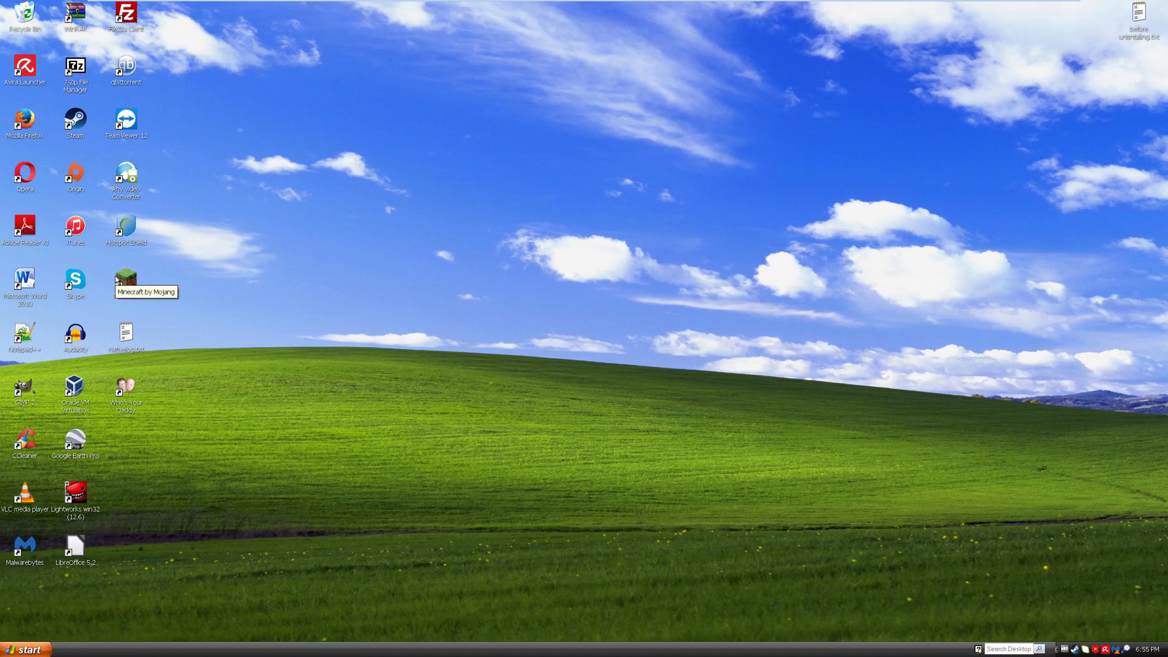
pyautogui.doubleClick(23, 172)
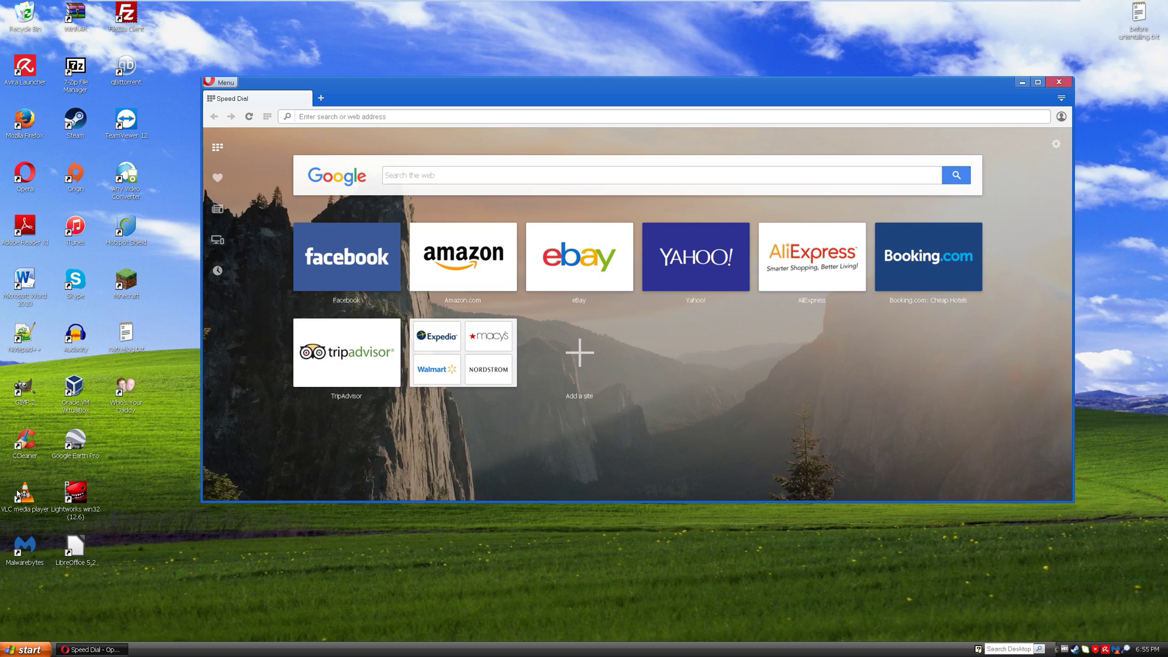
# - Search Google for 'word online' in Opera and open the Microsoft Word Online result
pyautogui.moveTo(406, 85); pyautogui.dragTo(377, 96)
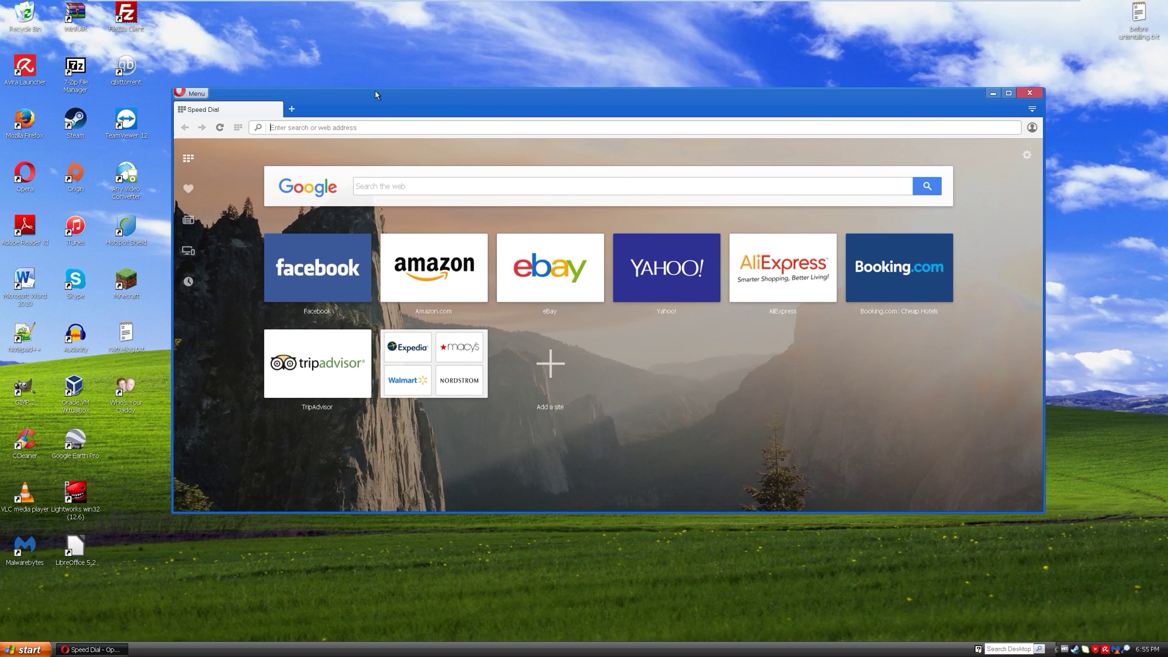
pyautogui.write('word online')
pyautogui.press('Return')
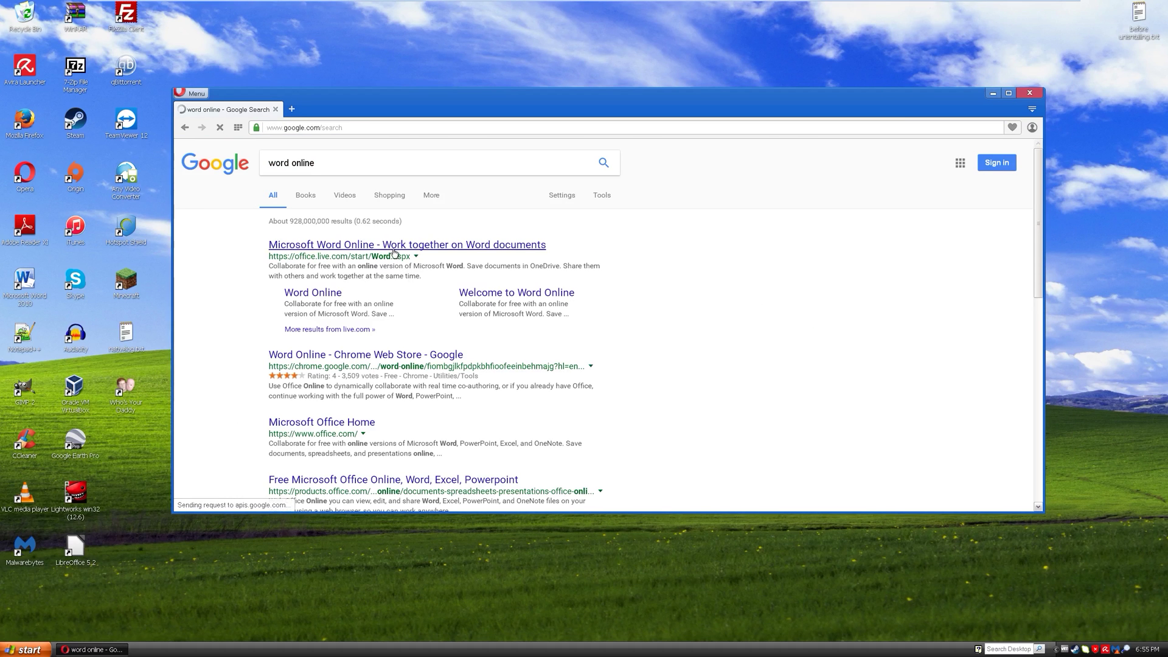
pyautogui.click(393, 252)
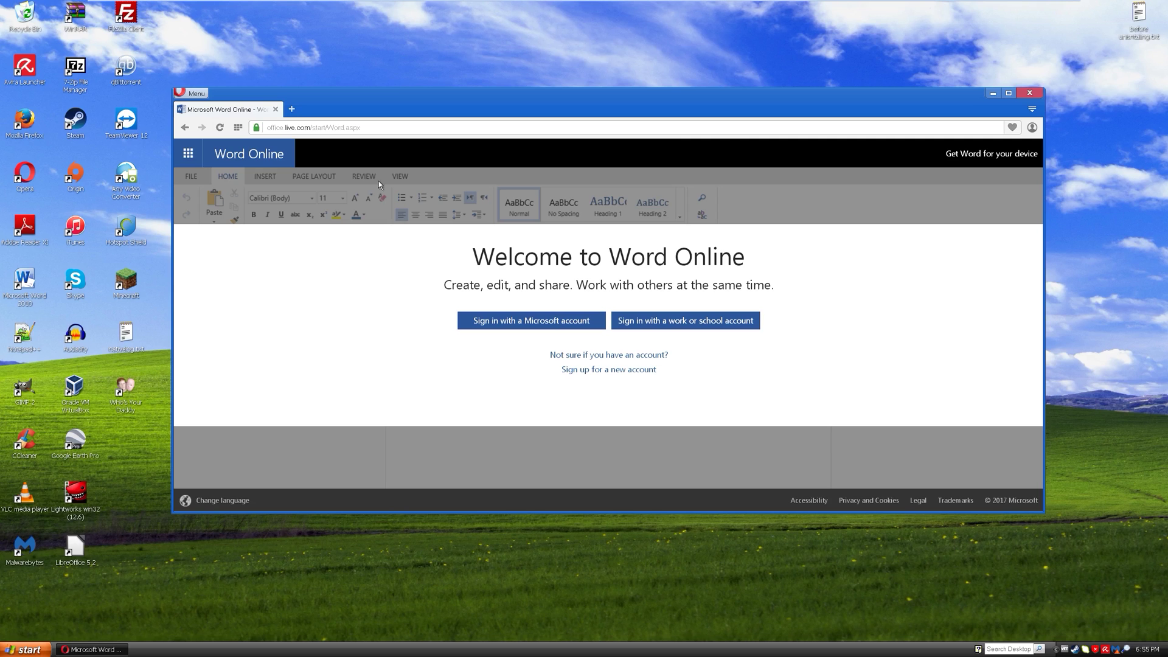
# - Reposition the Opera window on the Word Online page while toggling the Microsoft Word 2010 shortcut selection
pyautogui.moveTo(358, 99)
pyautogui.mouseDown()
pyautogui.moveTo(413, 115)
pyautogui.moveTo(370, 110)
pyautogui.mouseUp()
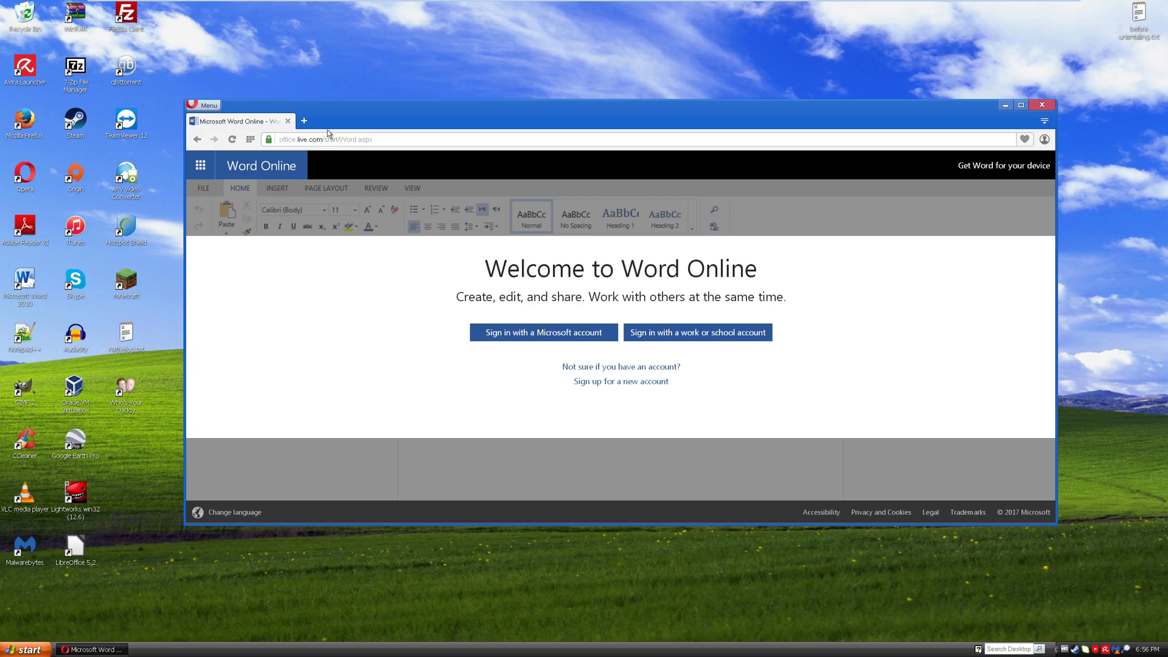
pyautogui.moveTo(355, 121); pyautogui.dragTo(359, 129)
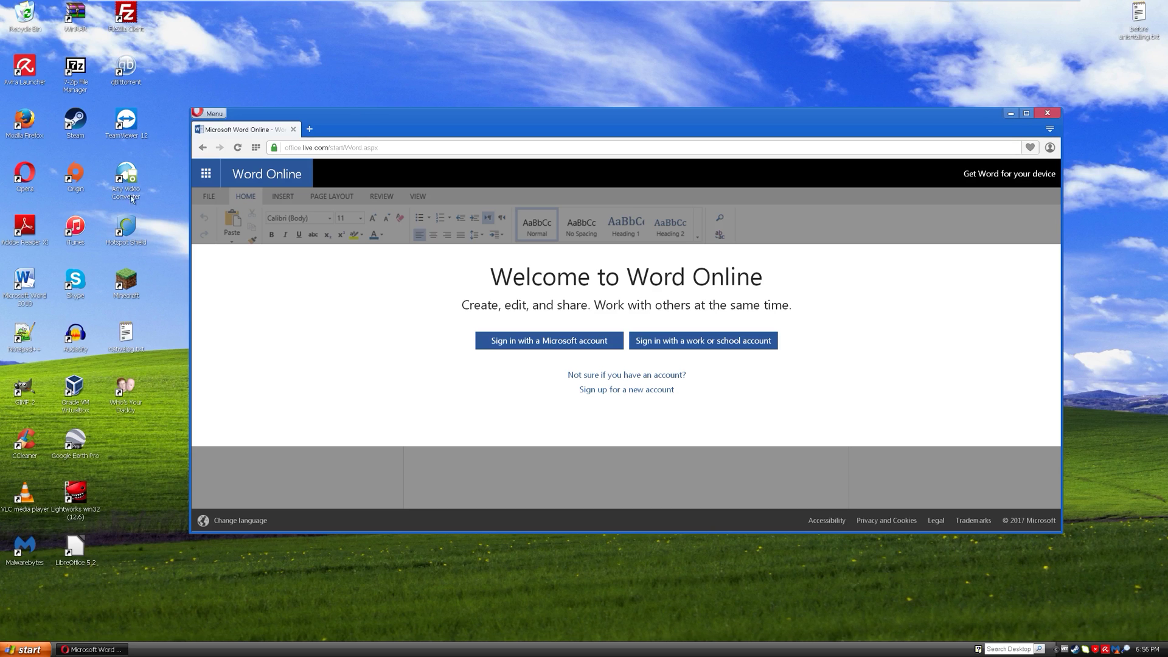
pyautogui.click(24, 286)
pyautogui.moveTo(358, 121); pyautogui.dragTo(345, 70)
pyautogui.click(33, 287)
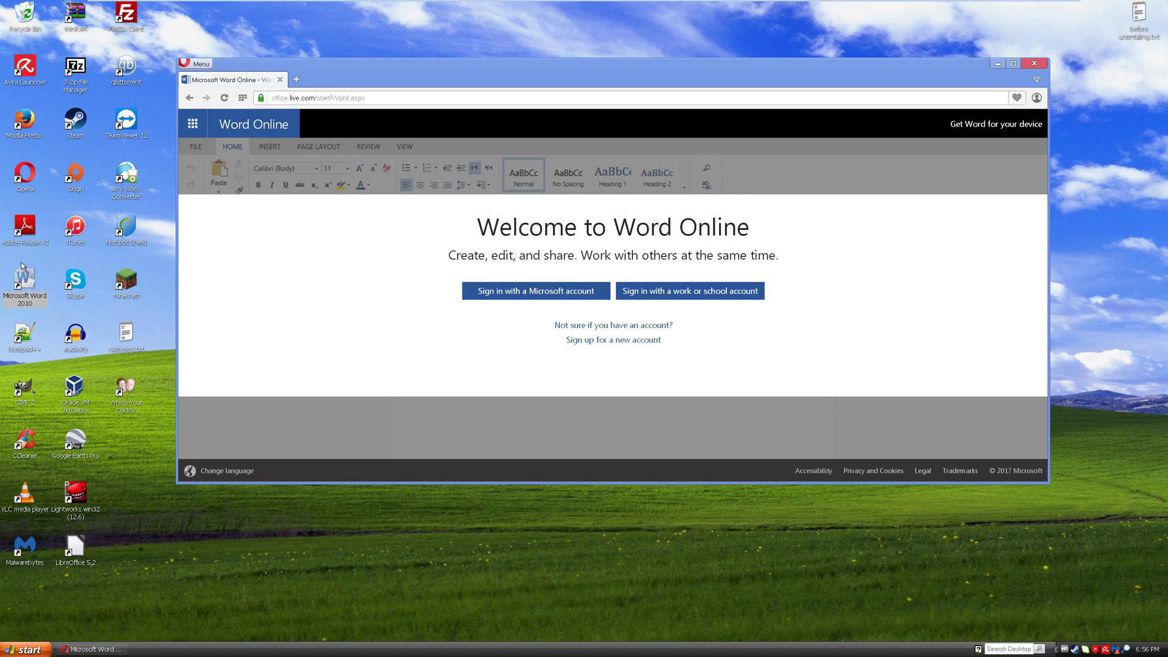
pyautogui.click(59, 326)
pyautogui.moveTo(355, 74); pyautogui.dragTo(339, 129)
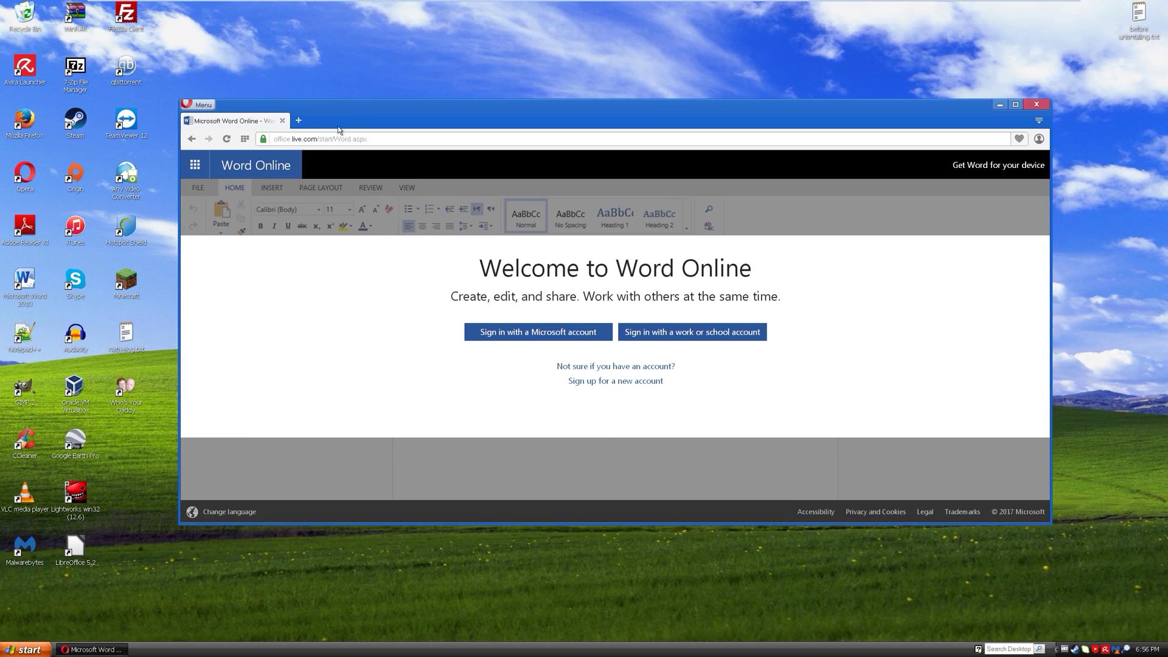
# - Select the Word Online web address, shift the window, and close Opera
pyautogui.click(347, 139)
pyautogui.moveTo(360, 107); pyautogui.dragTo(413, 115)
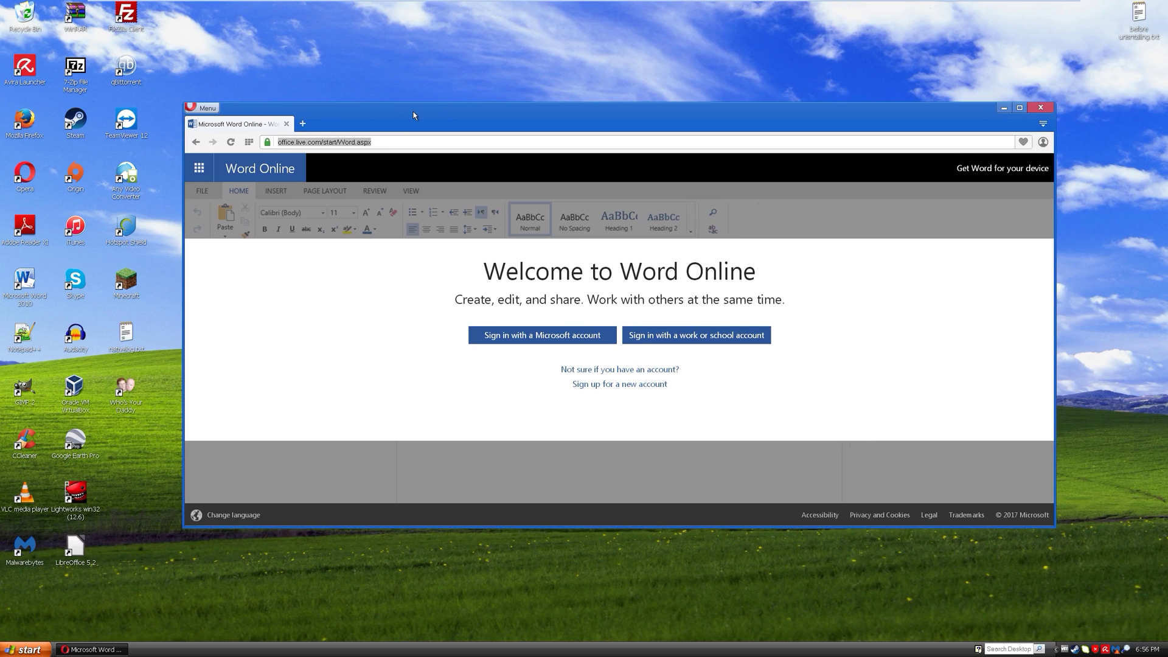
pyautogui.moveTo(413, 112); pyautogui.dragTo(399, 95)
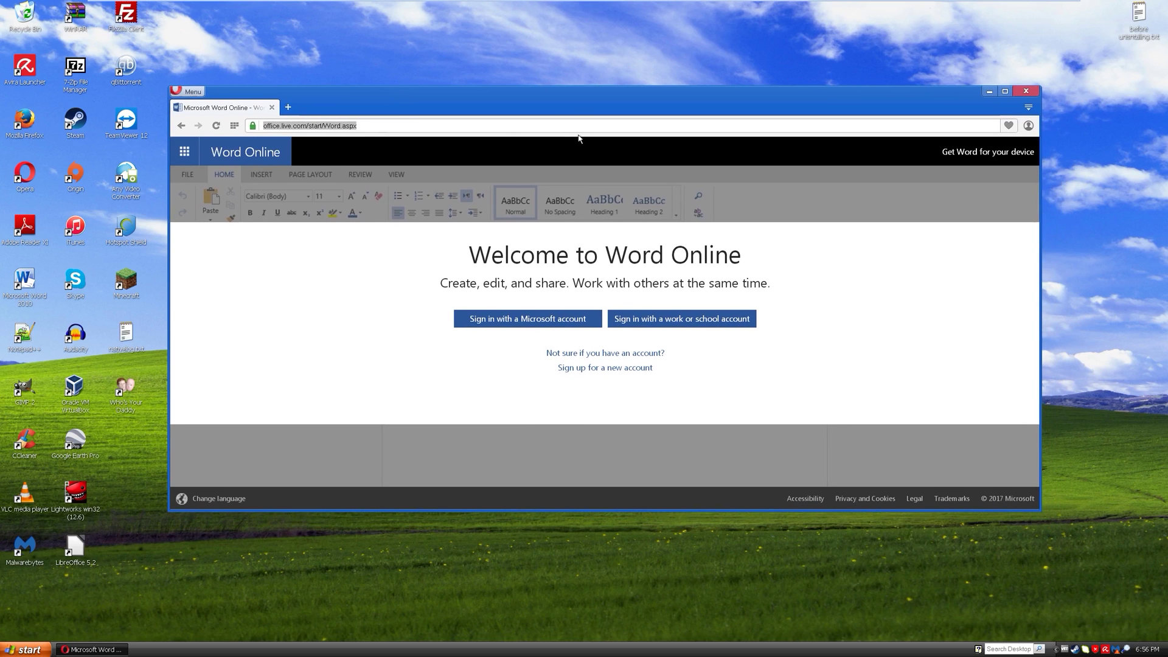
pyautogui.click(1026, 91)
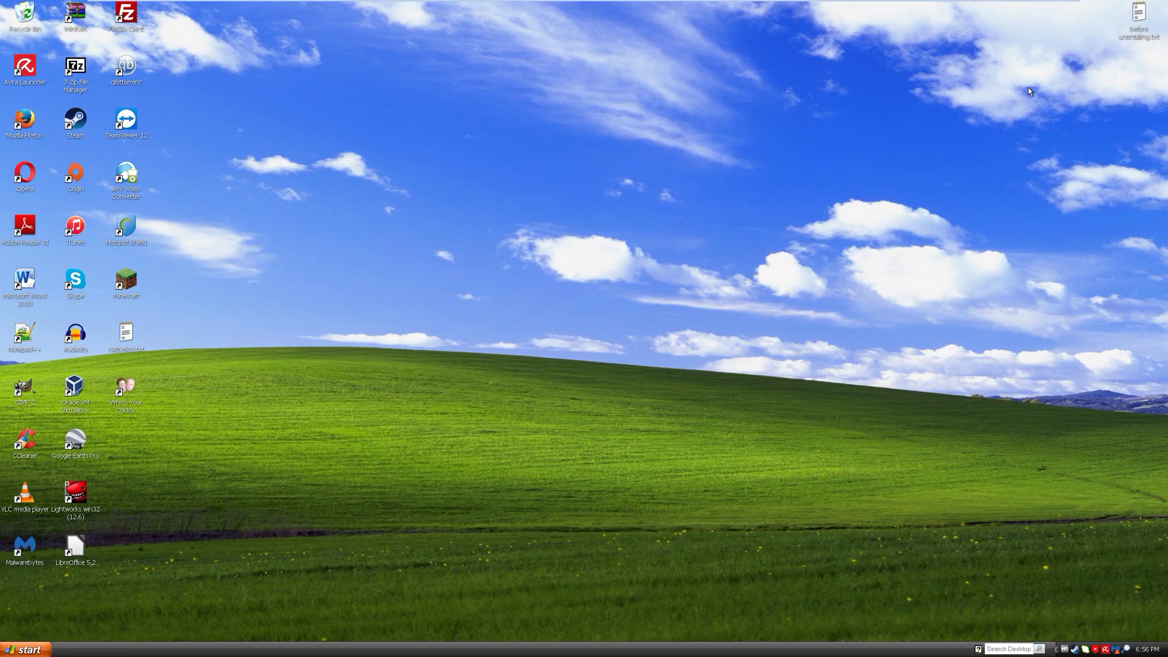